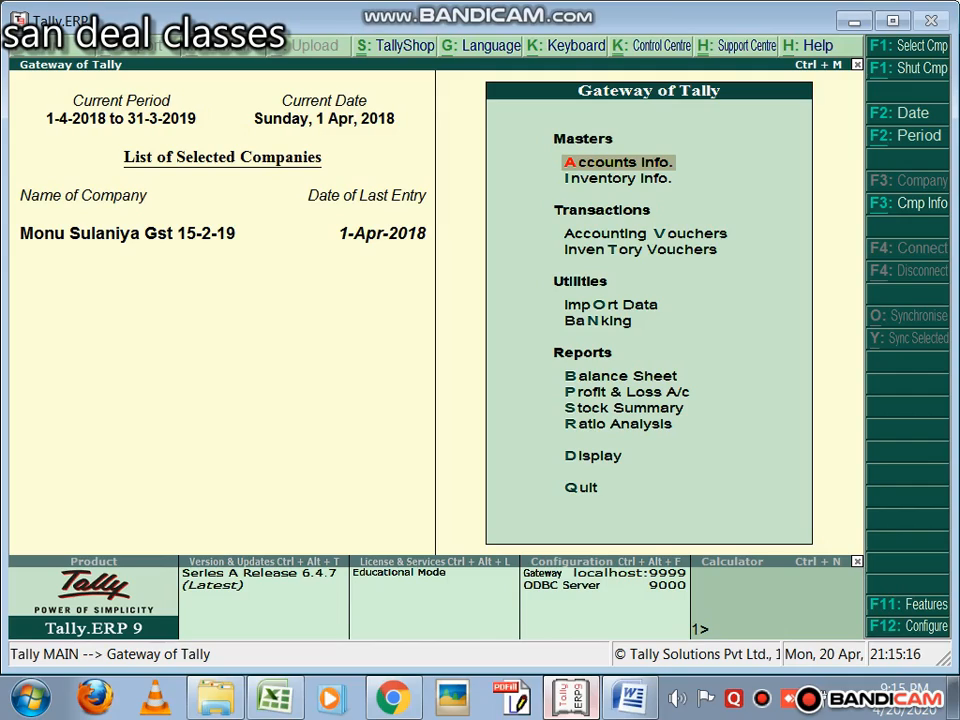
key(Return)
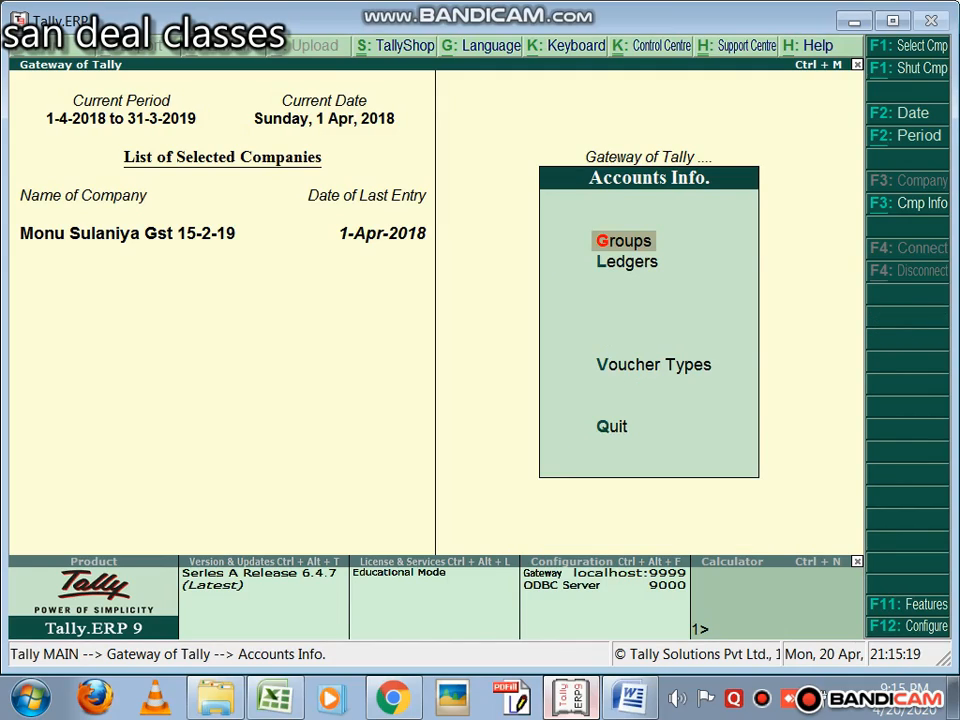
key(Return)
key(Escape)
key(Down)
key(Return)
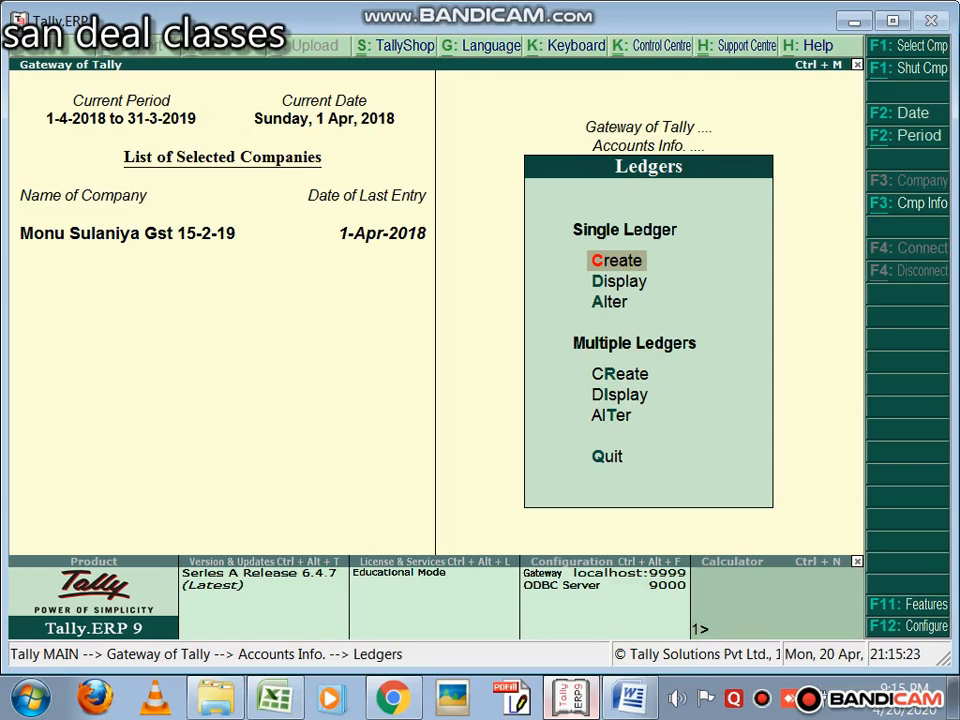
key(Escape)
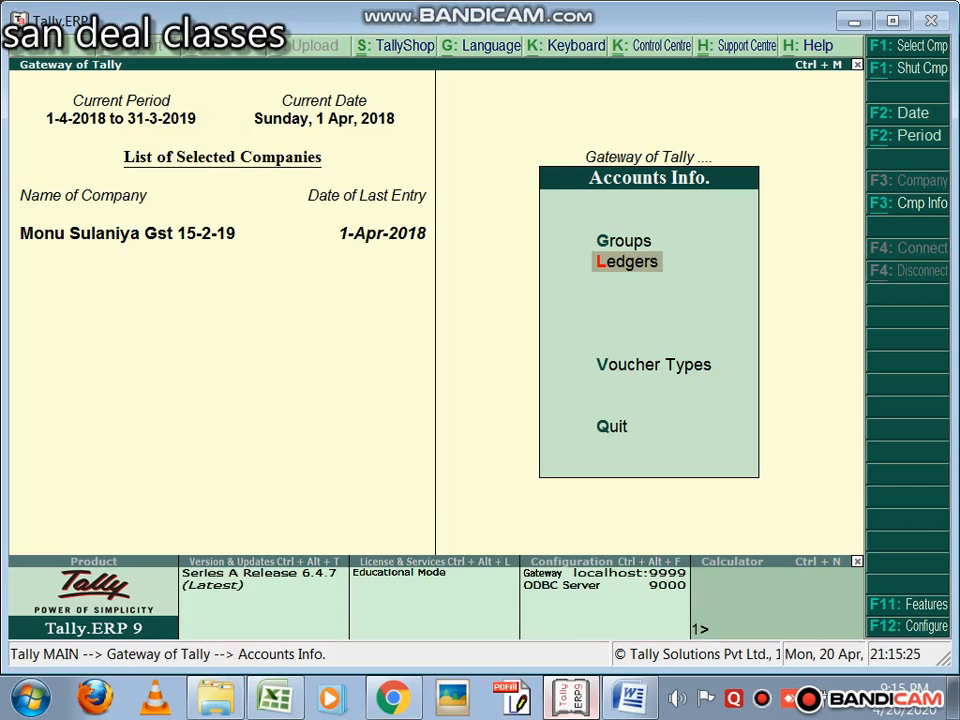
key(Escape)
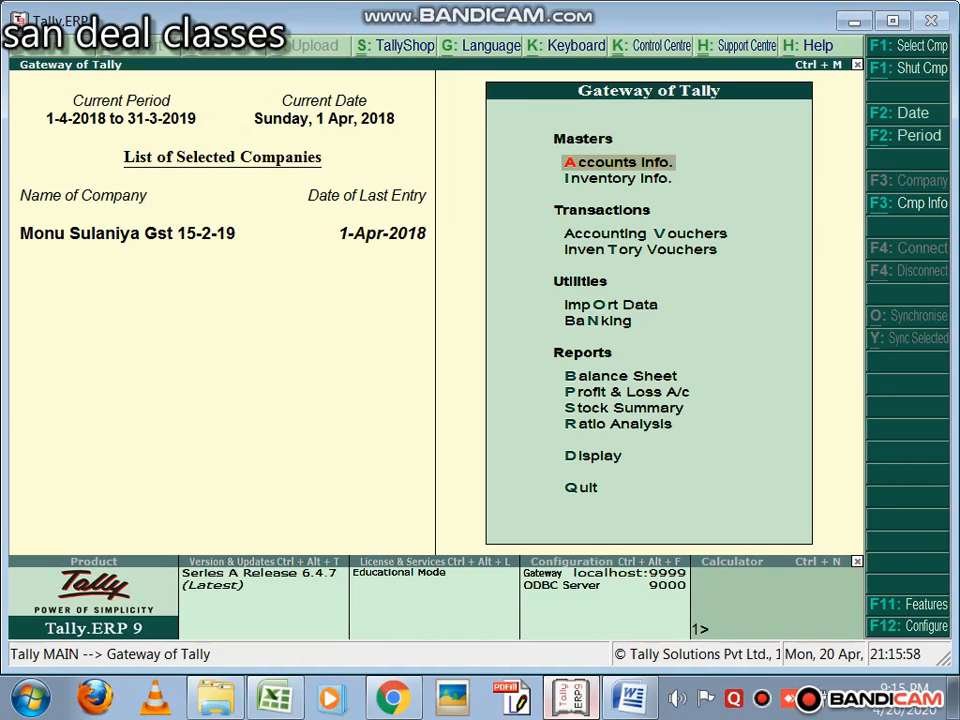
Step: Open the stock group options within the inventory masters
key(Down)
key(Return)
key(Down)
key(Down)
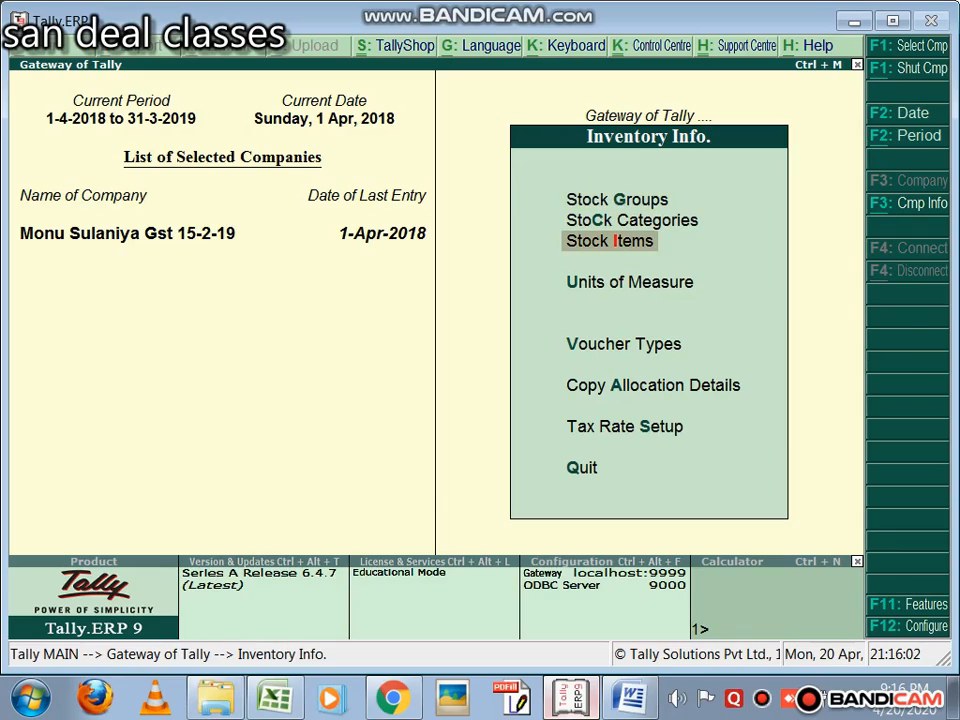
key(Down)
key(Up)
key(Up)
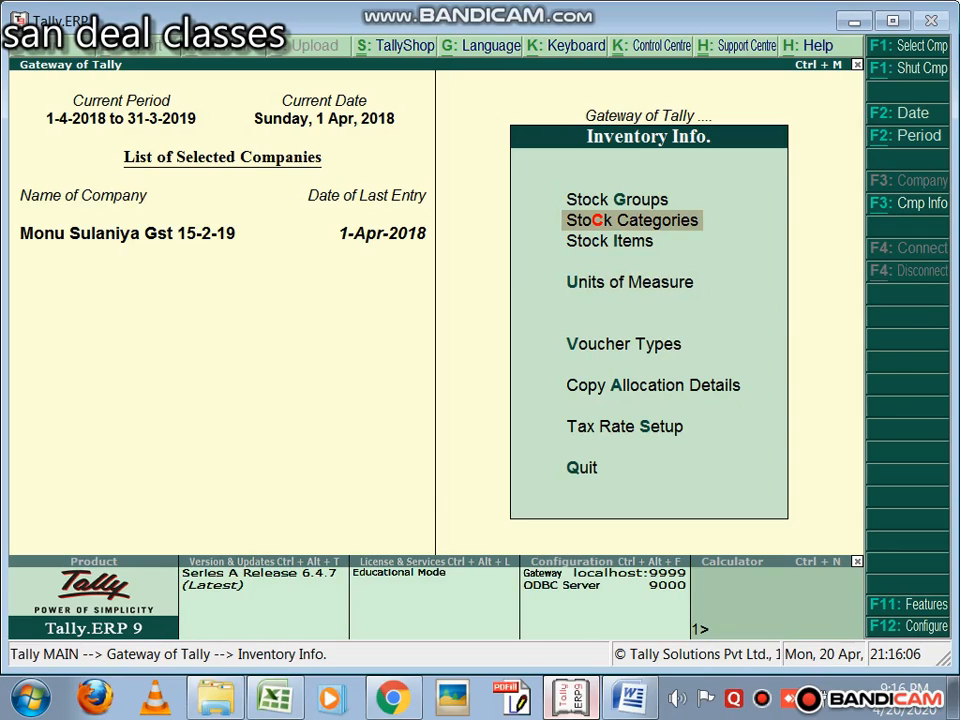
key(Up)
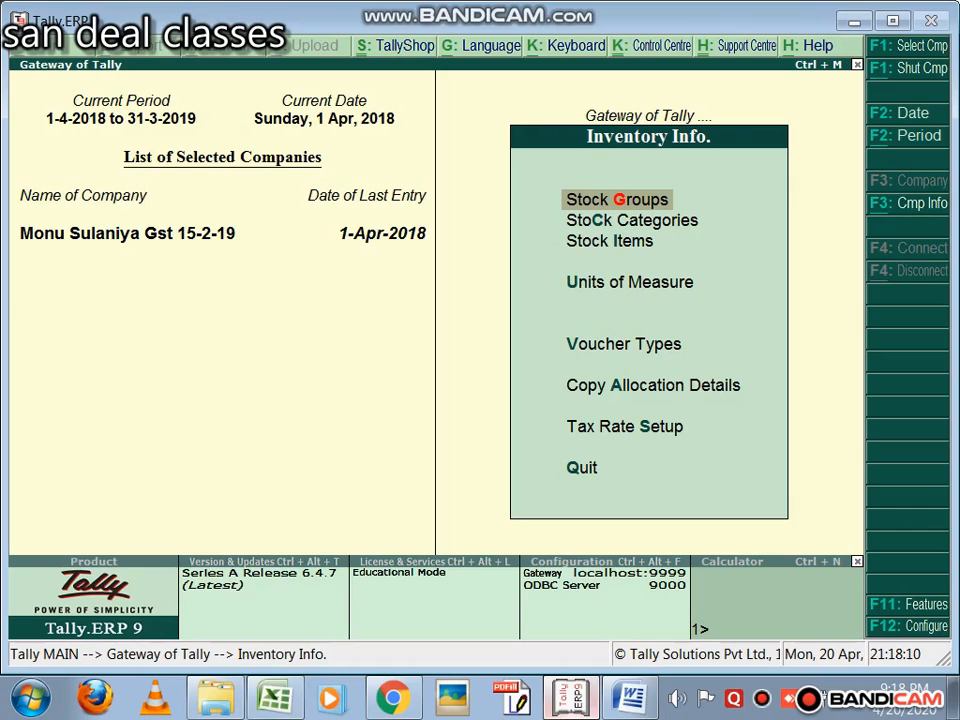
key(Return)
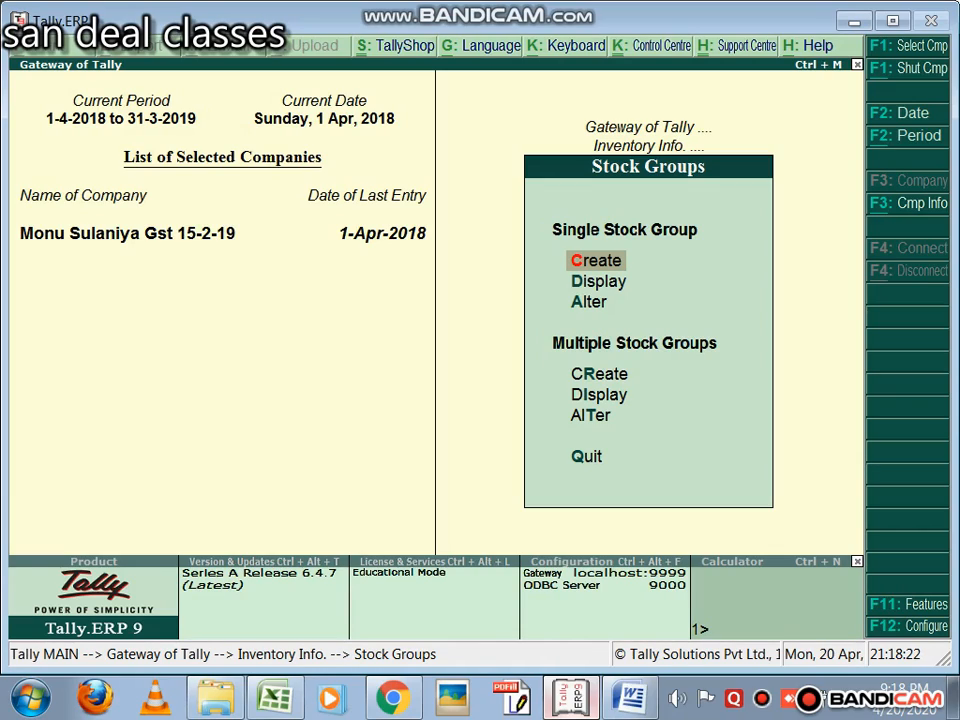
Step: Look through the existing stock groups available for alteration, without opening any of them
key(Down)
key(Down)
key(Return)
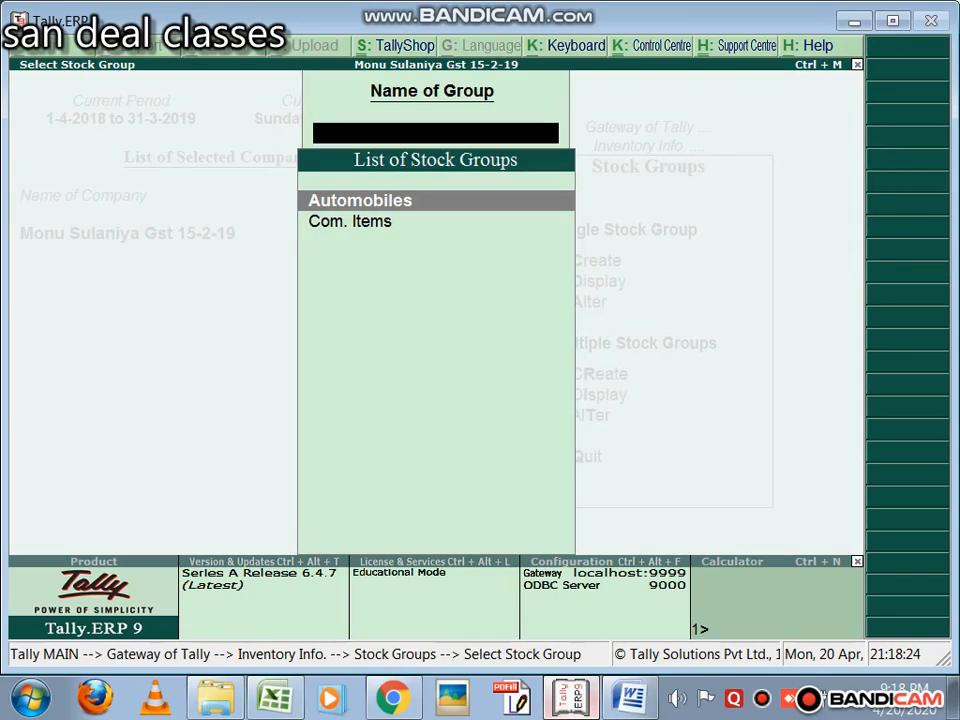
key(Escape)
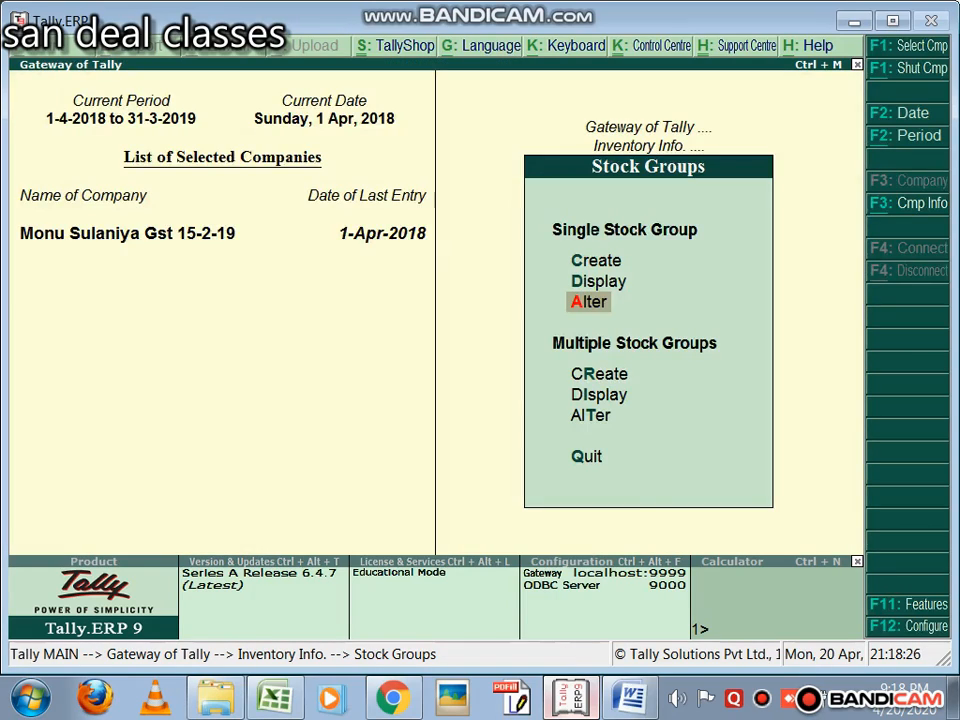
Step: Start a new single stock group named Mobiles, without an alias, and place it under Primary
key(Up)
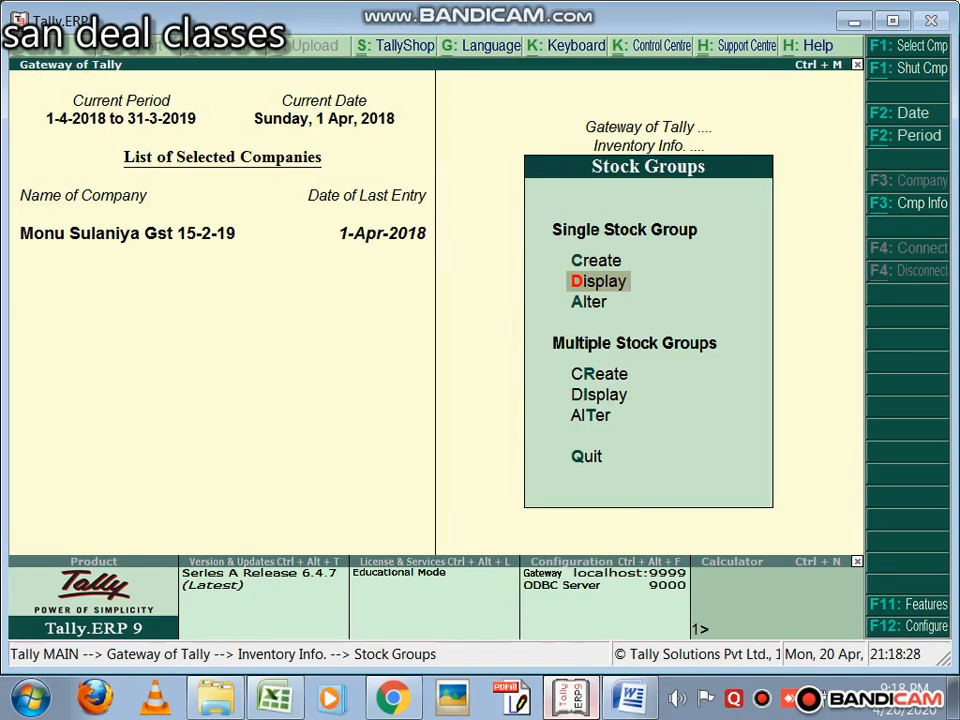
key(Up)
key(Return)
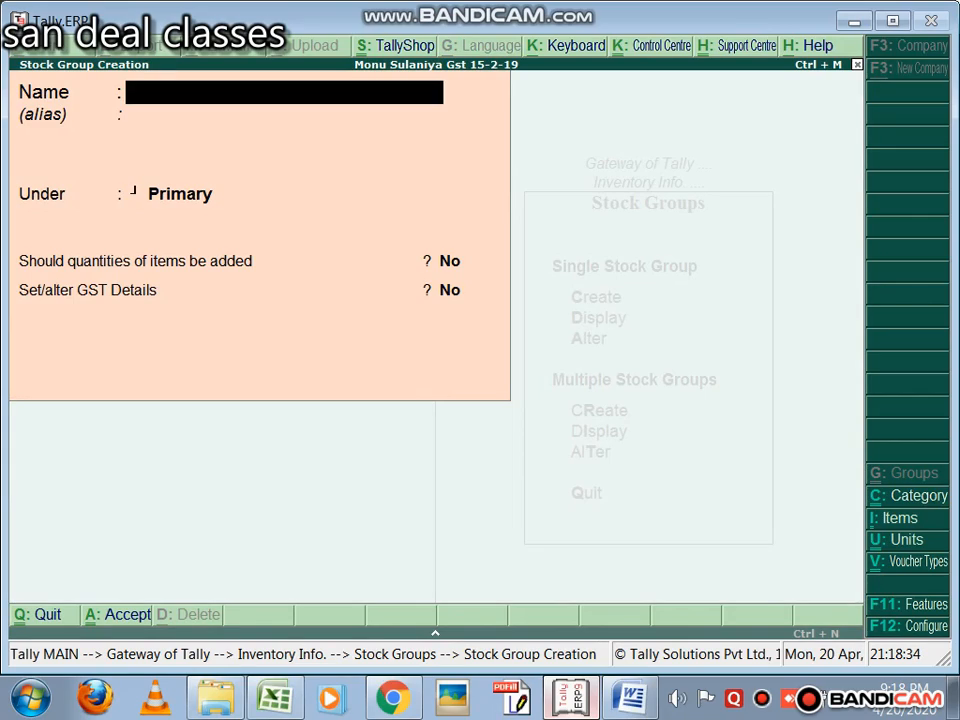
text(Mobil)
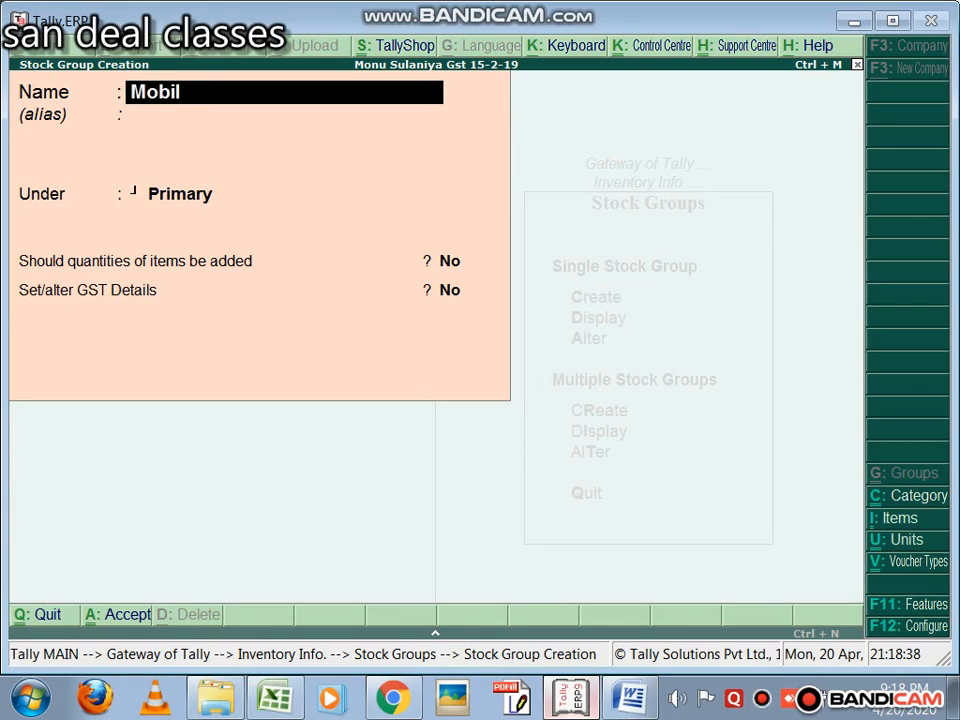
text(es)
key(Return)
key(Return)
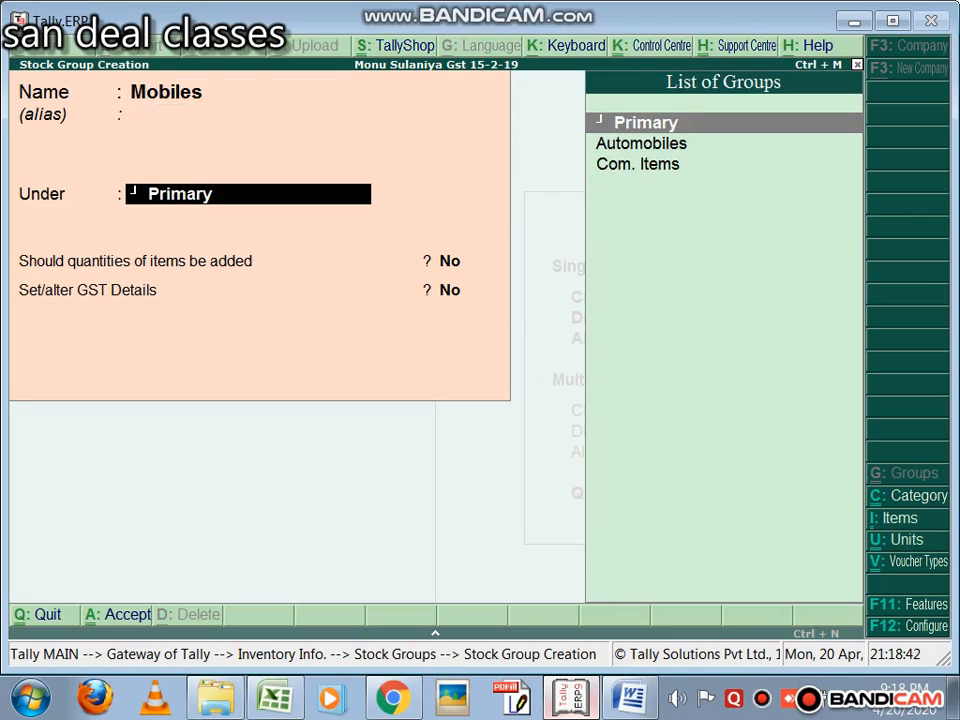
key(Return)
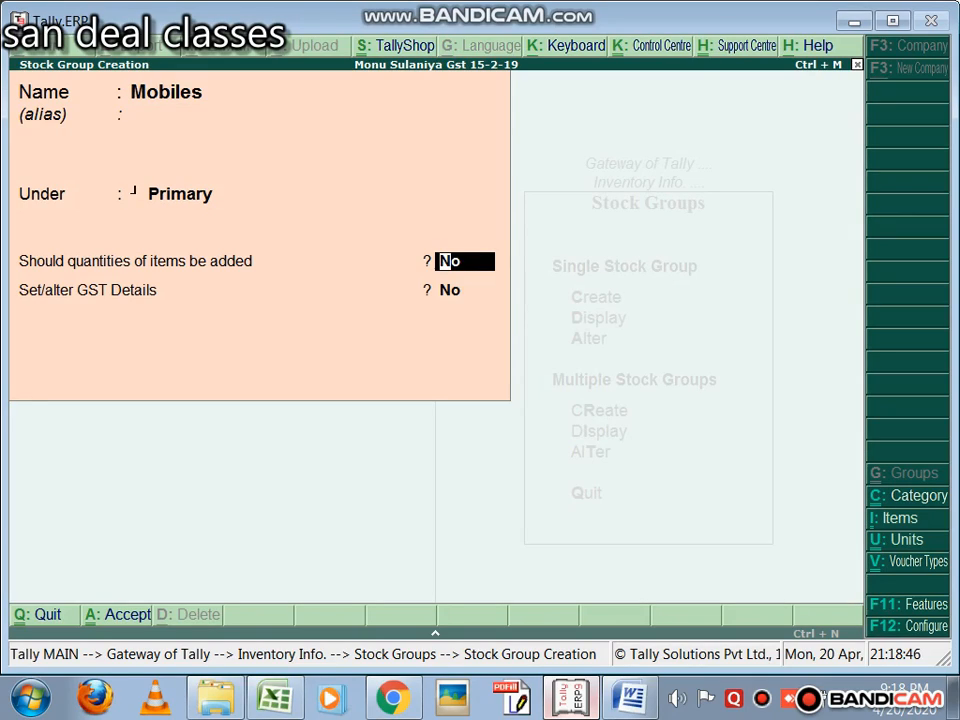
Step: Set the Mobiles group to add item quantities, keep GST details at No, save it and leave stock group creation
text(y)
key(Return)
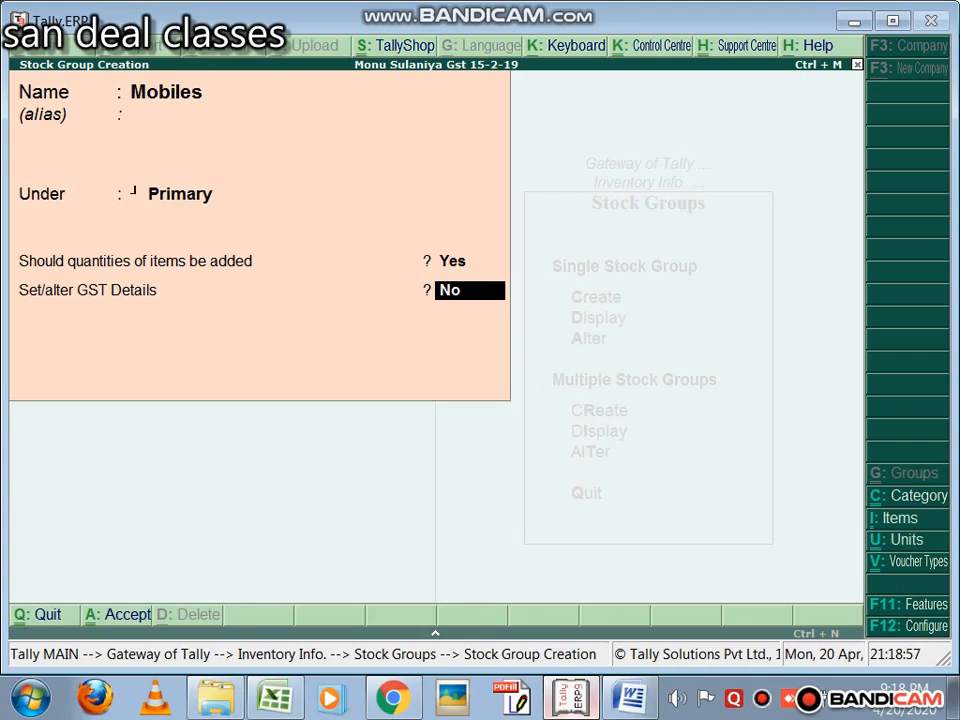
key(Return)
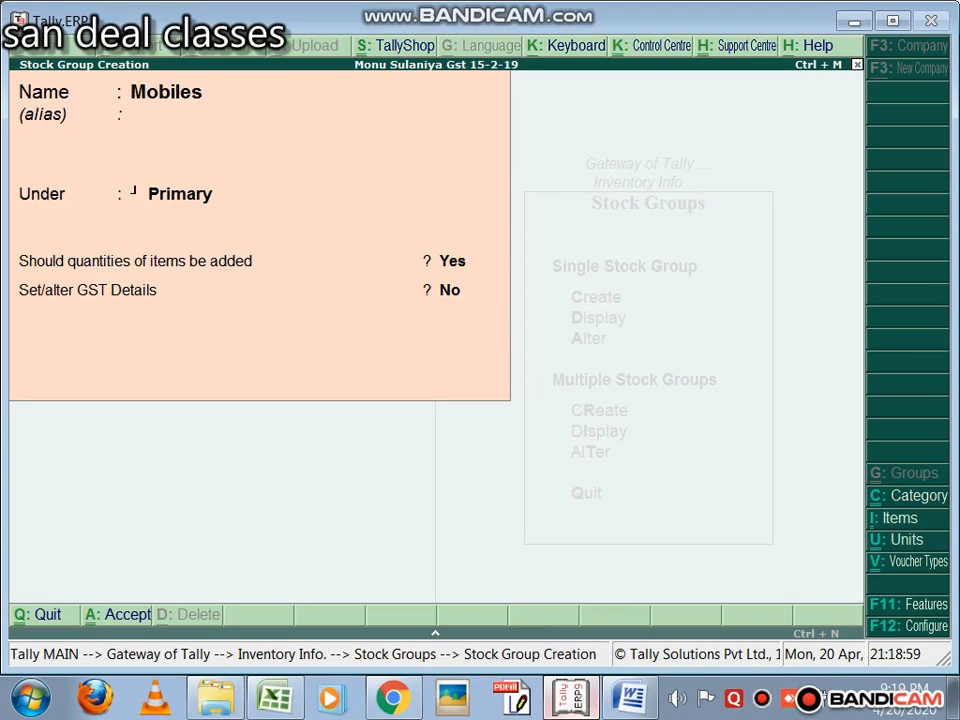
key(Return)
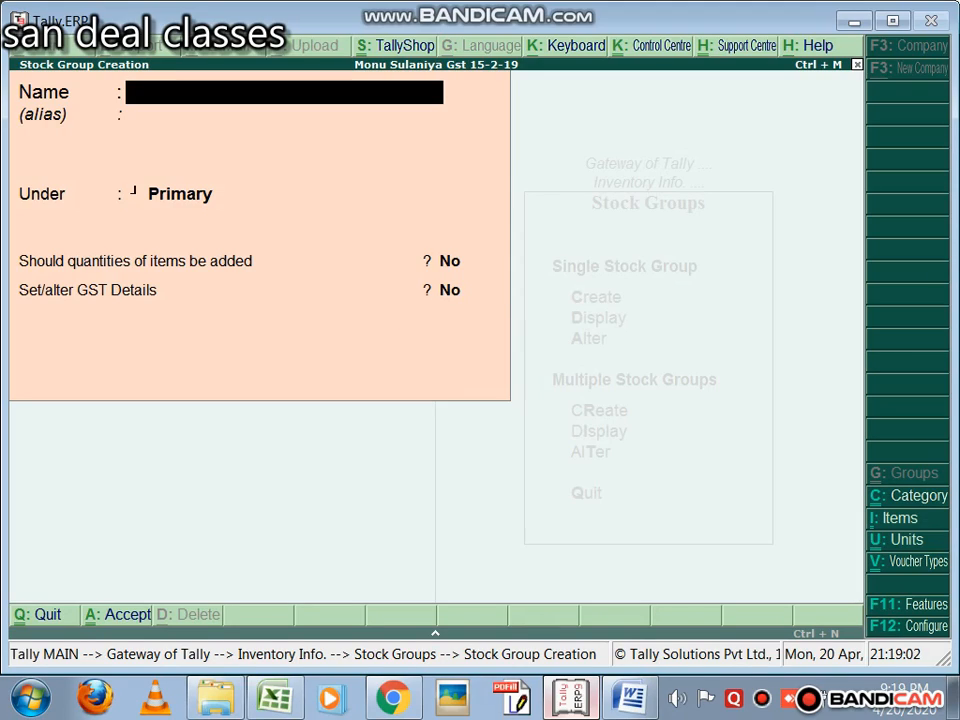
key(Escape)
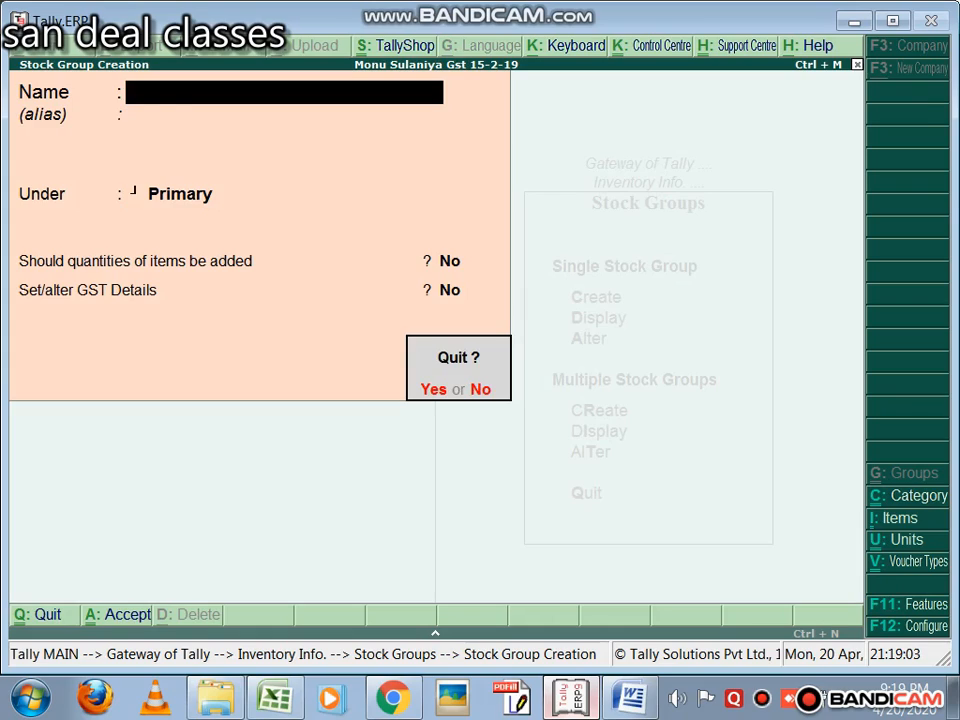
key(Return)
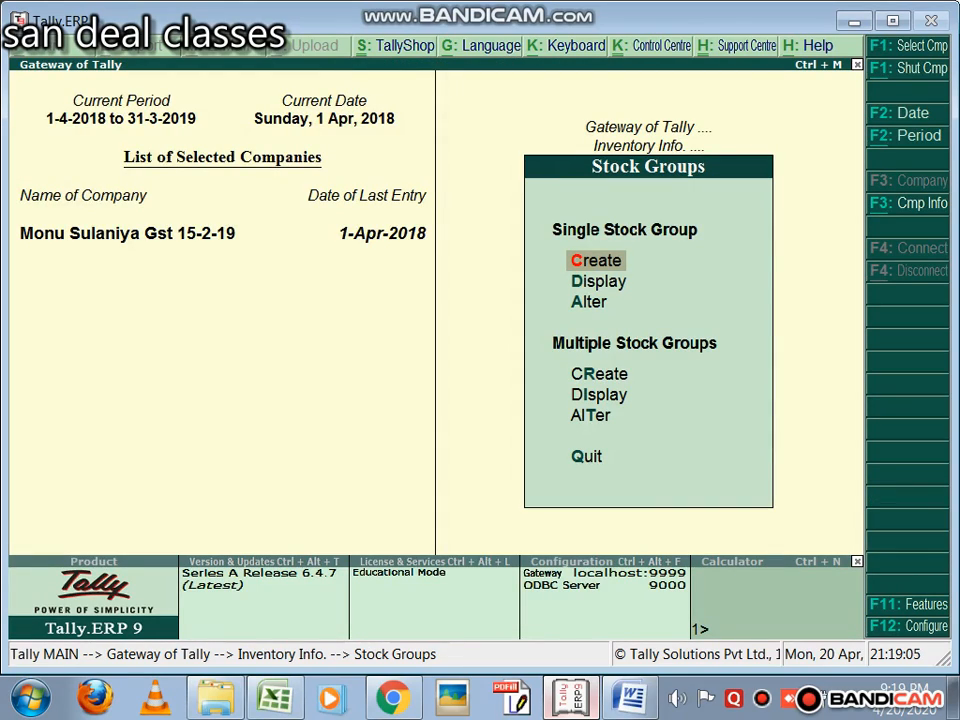
key(Escape)
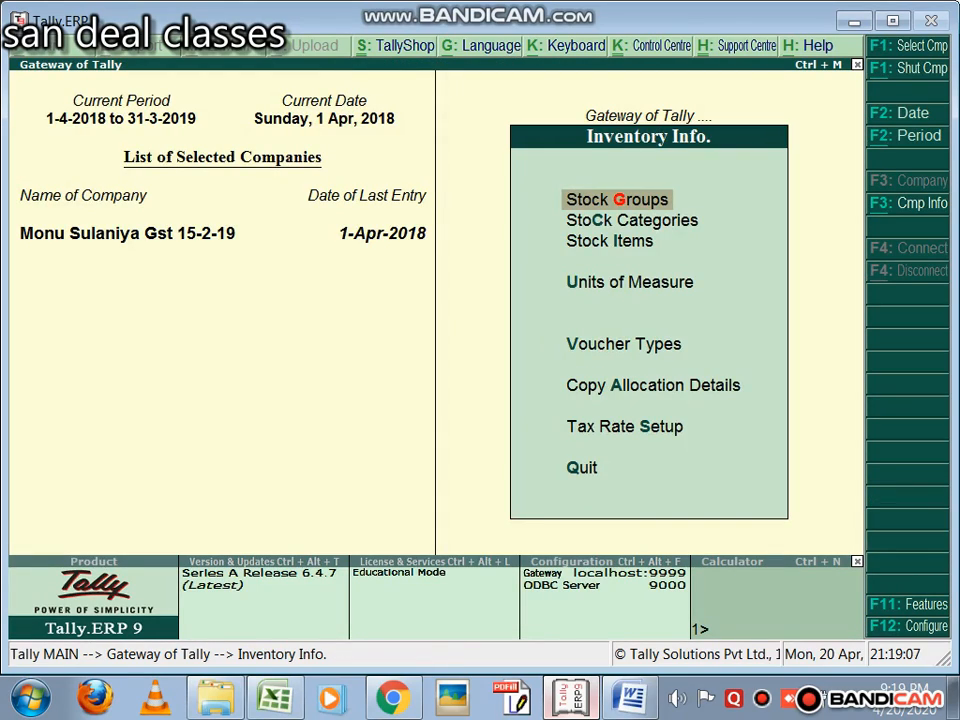
Step: Check the display list of single stock groups for the Mobiles group
key(Return)
key(Down)
key(Return)
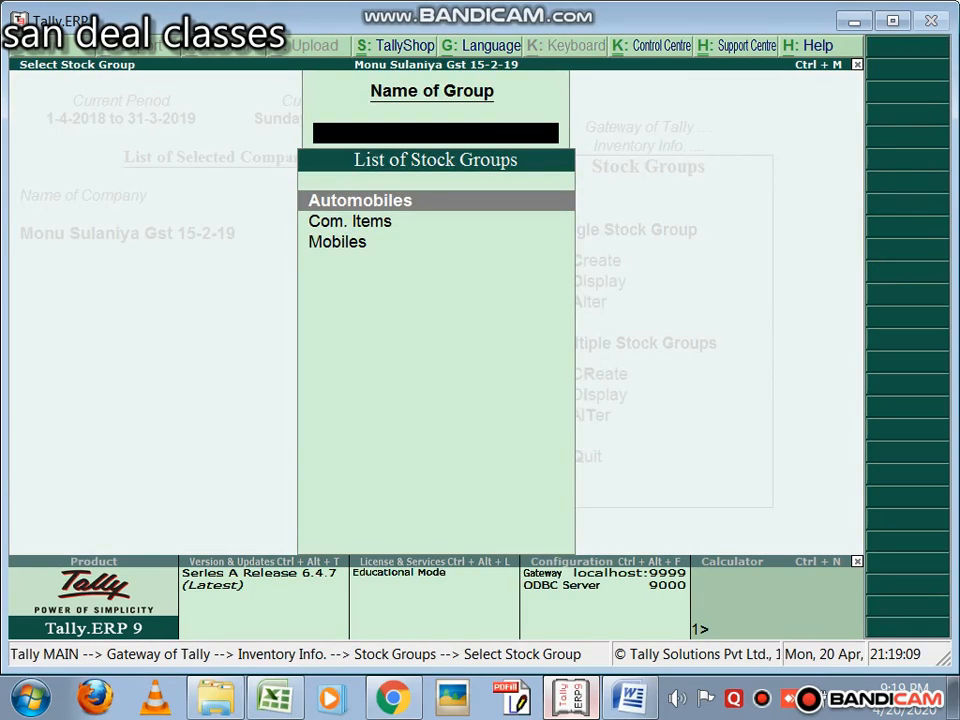
key(Down)
key(Down)
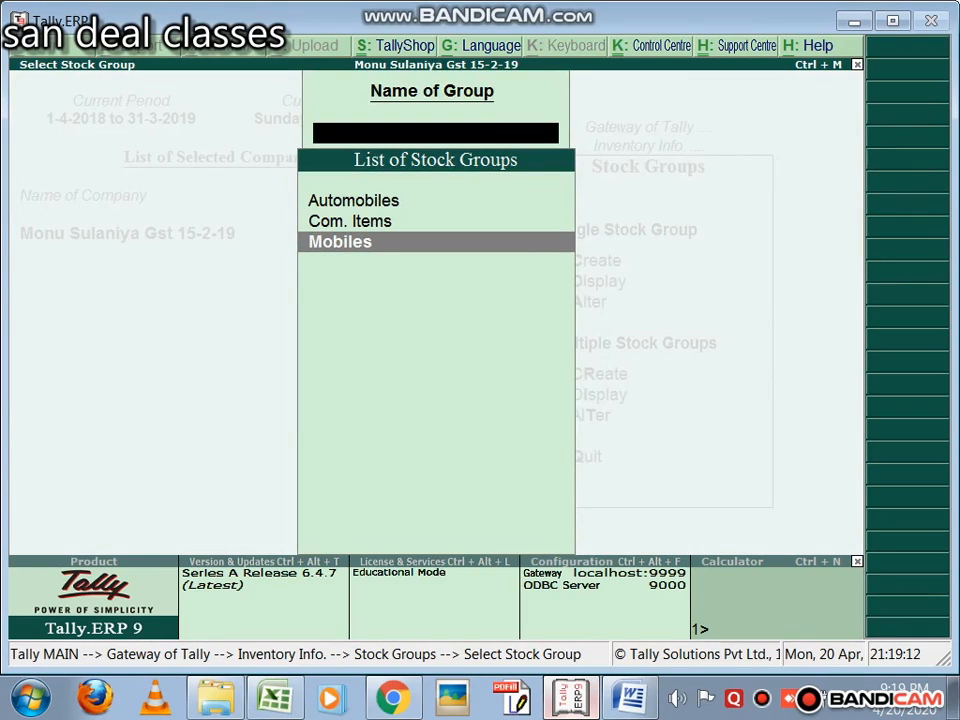
key(Escape)
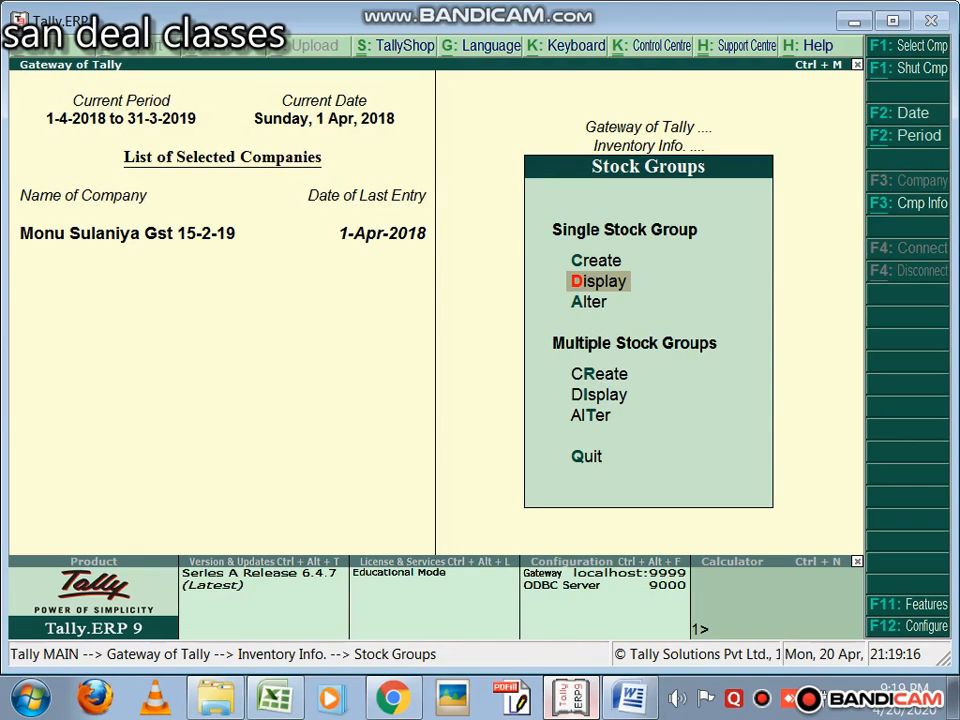
key(Escape)
Step: Create a single stock category named Samsung under Primary, save it and return to the inventory masters
key(Down)
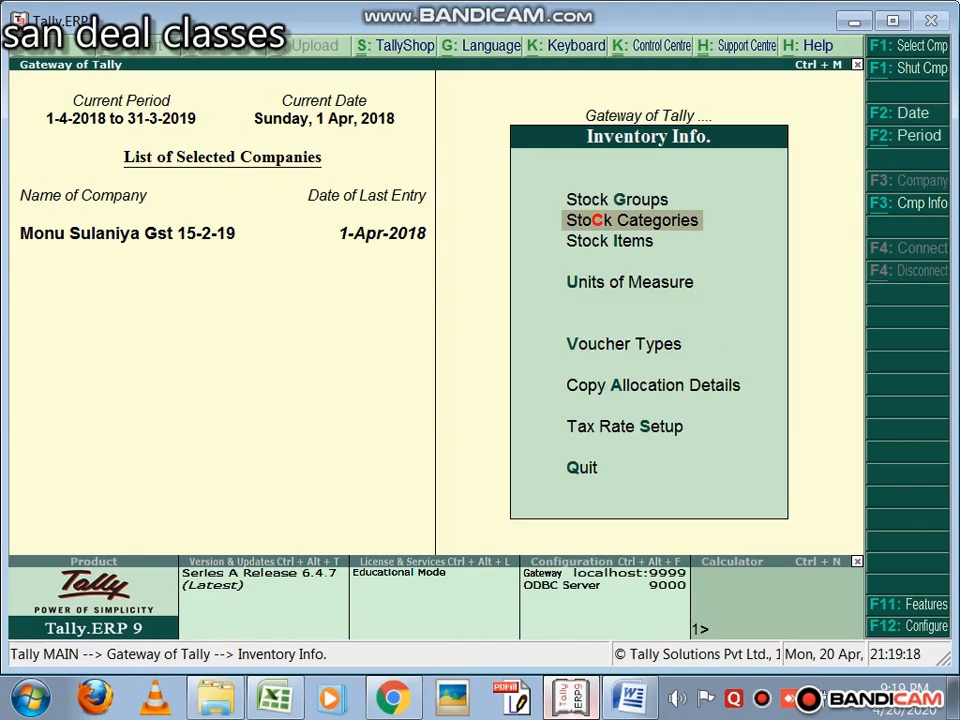
key(Return)
key(Return)
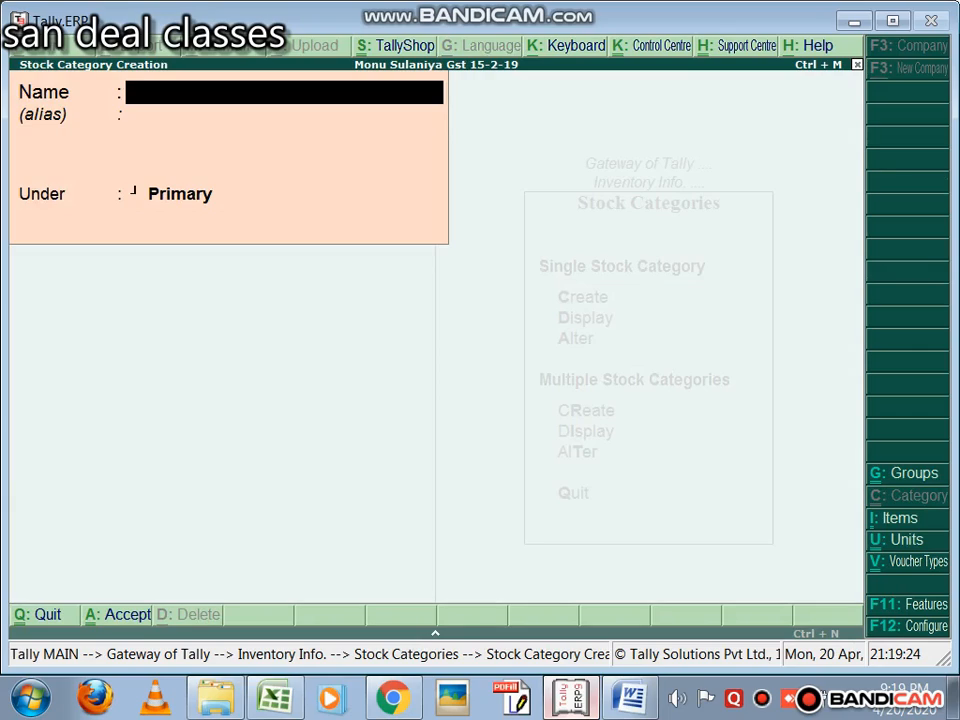
text(Samsung)
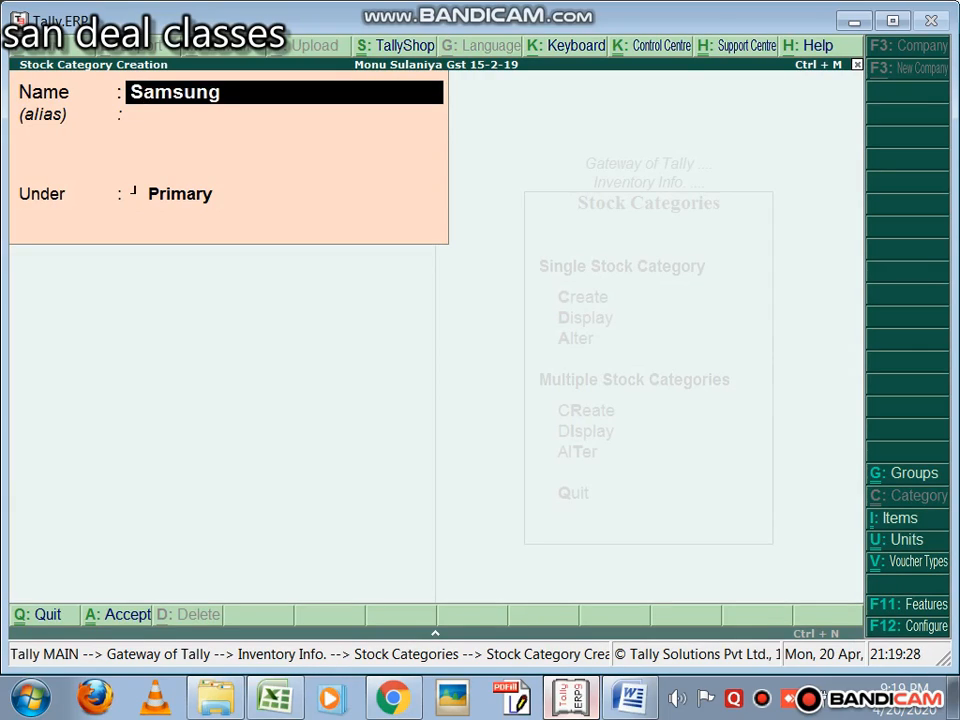
key(Return)
key(Return)
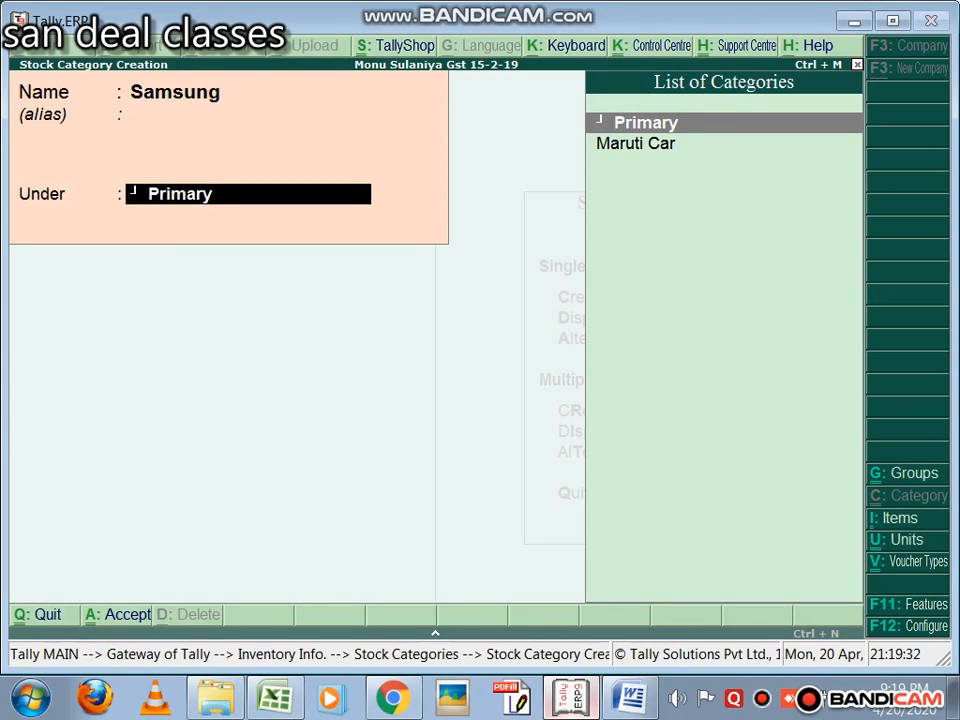
key(Return)
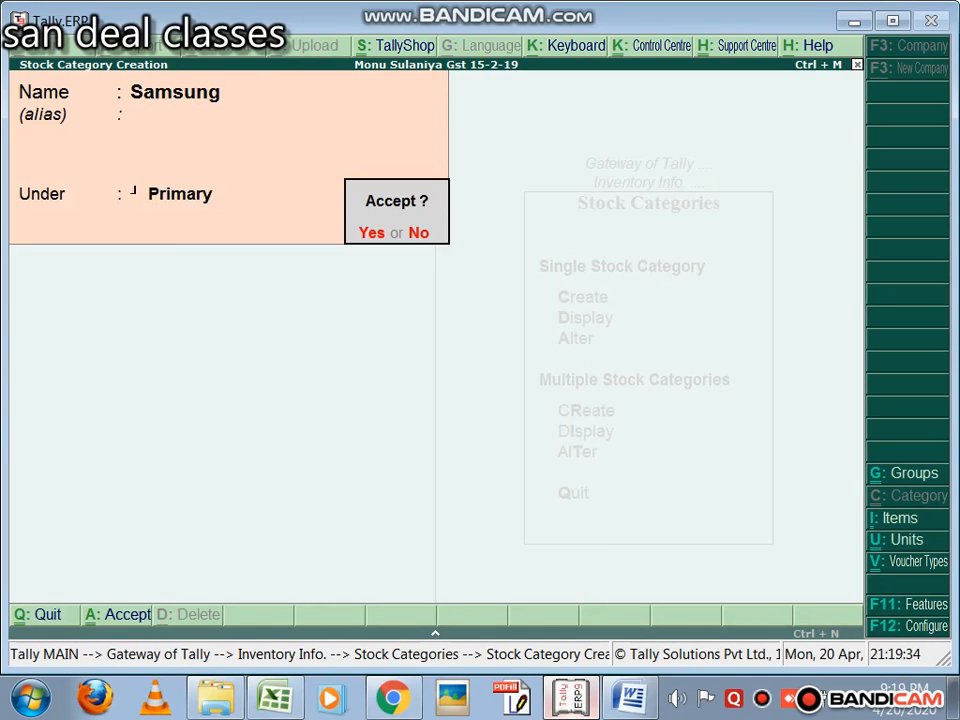
key(Return)
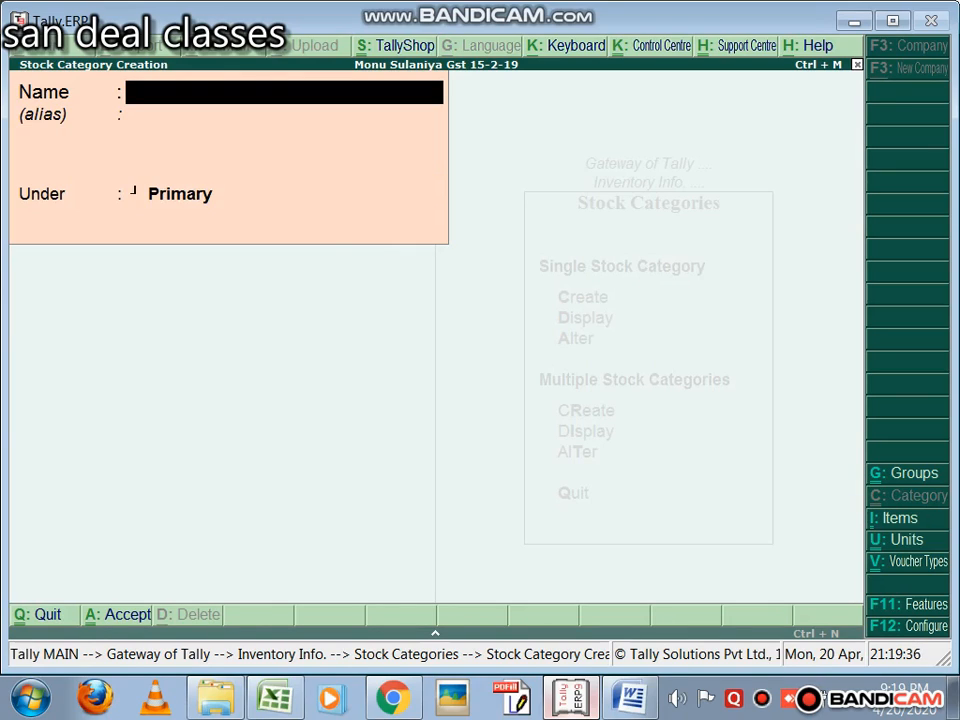
key(Escape)
key(Return)
key(Escape)
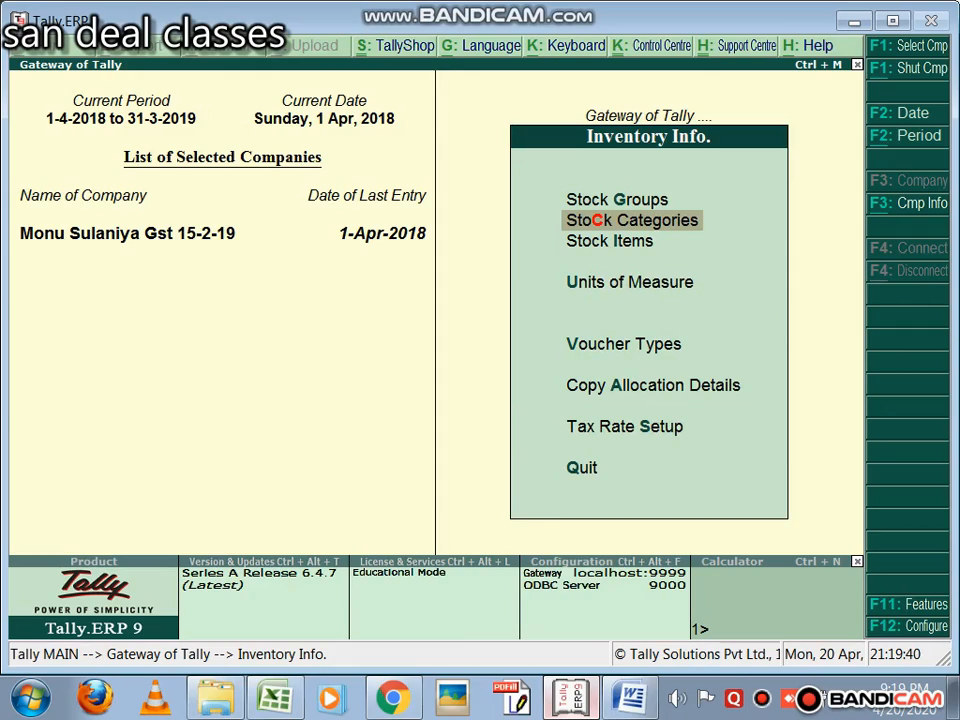
Step: Start a new single stock item named Galaxy Notes 10, leaving its alias blank
key(Down)
key(Return)
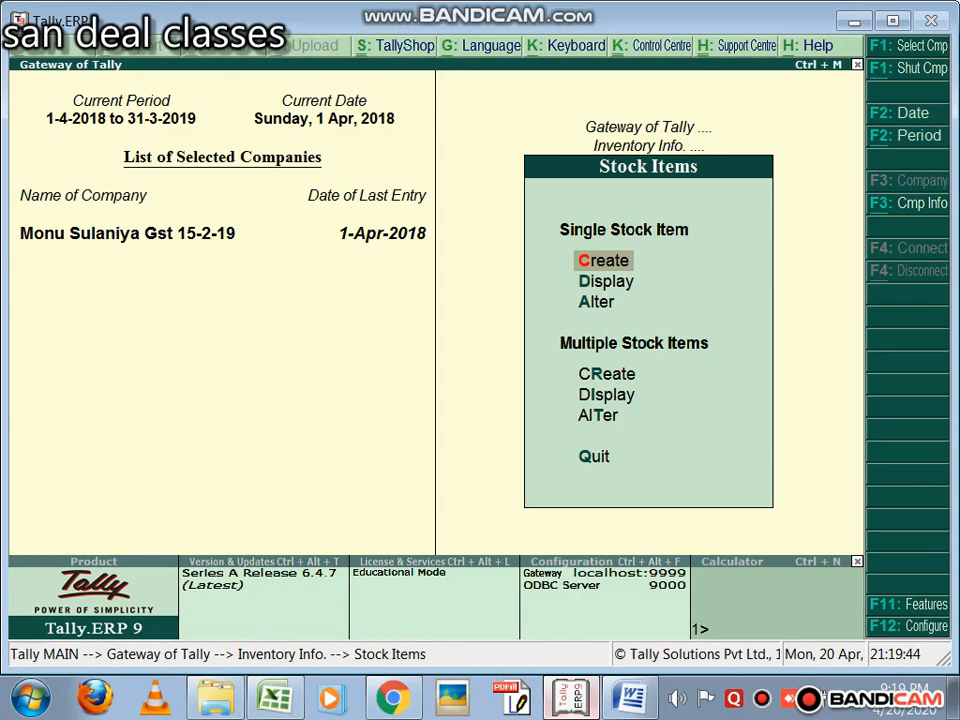
key(Return)
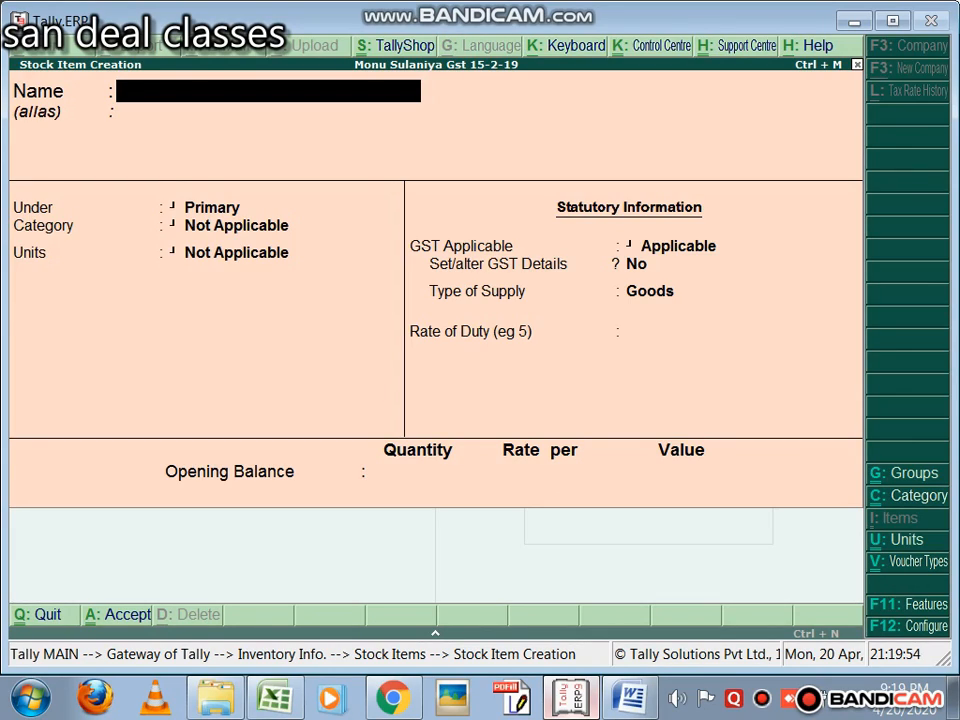
text(Galaxy Note)
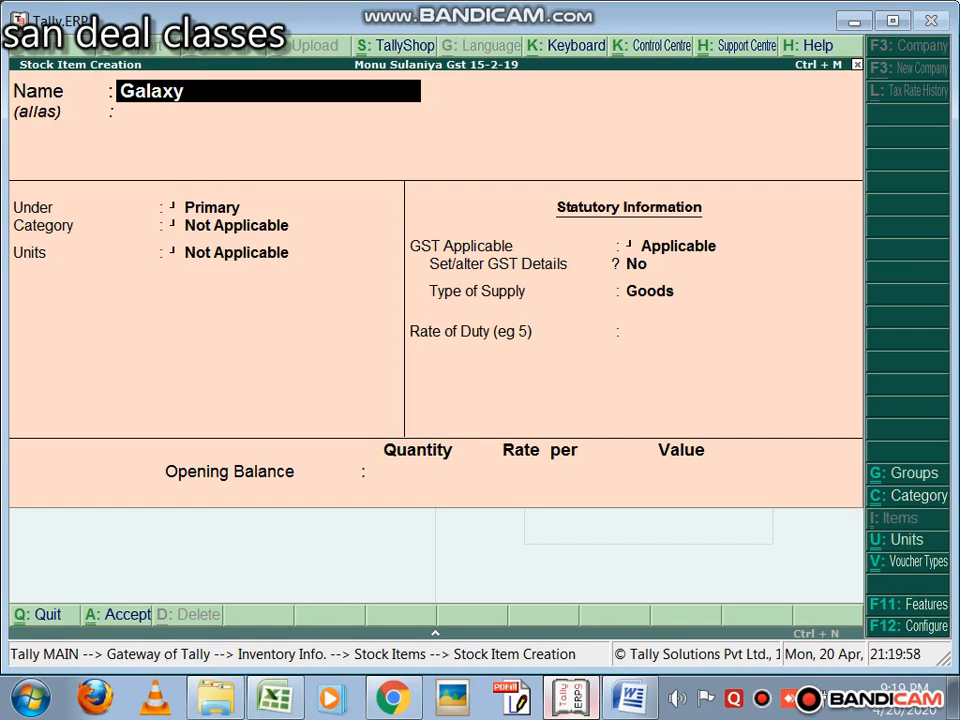
text(s)
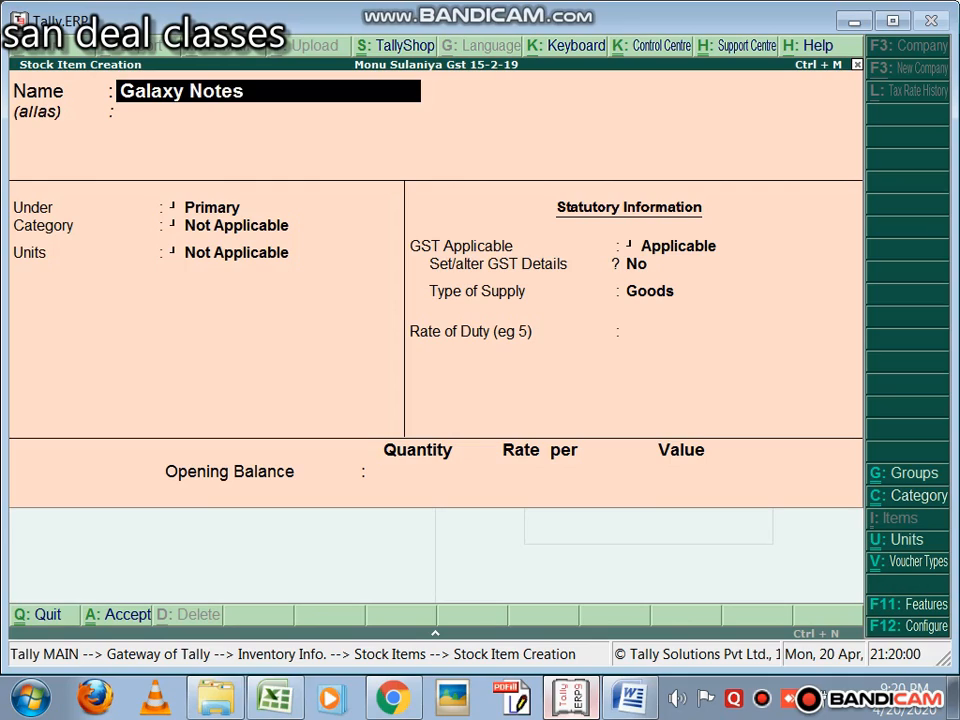
text(  10)
key(Return)
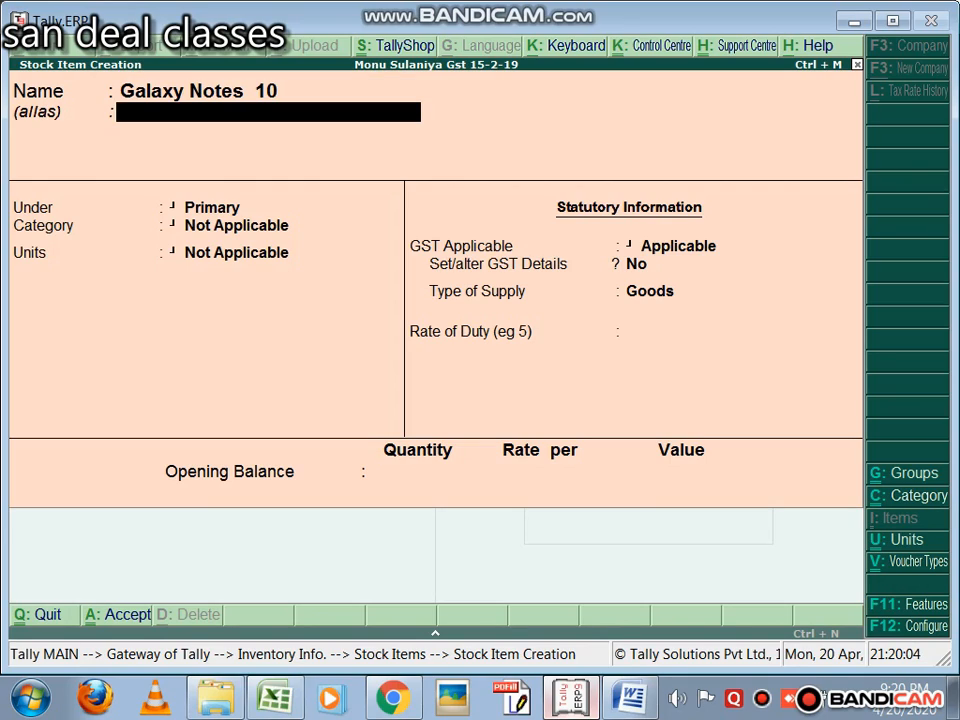
key(Return)
Step: Place the Galaxy Notes 10 item under the Mobiles group and assign it the Samsung category
key(Down)
key(Down)
key(Down)
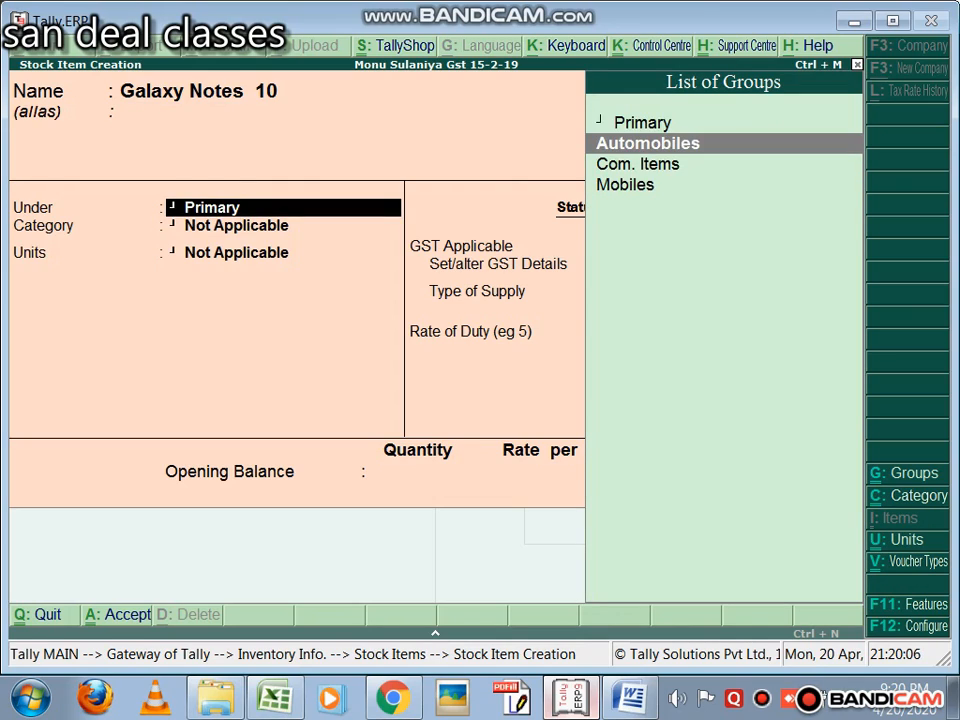
key(Return)
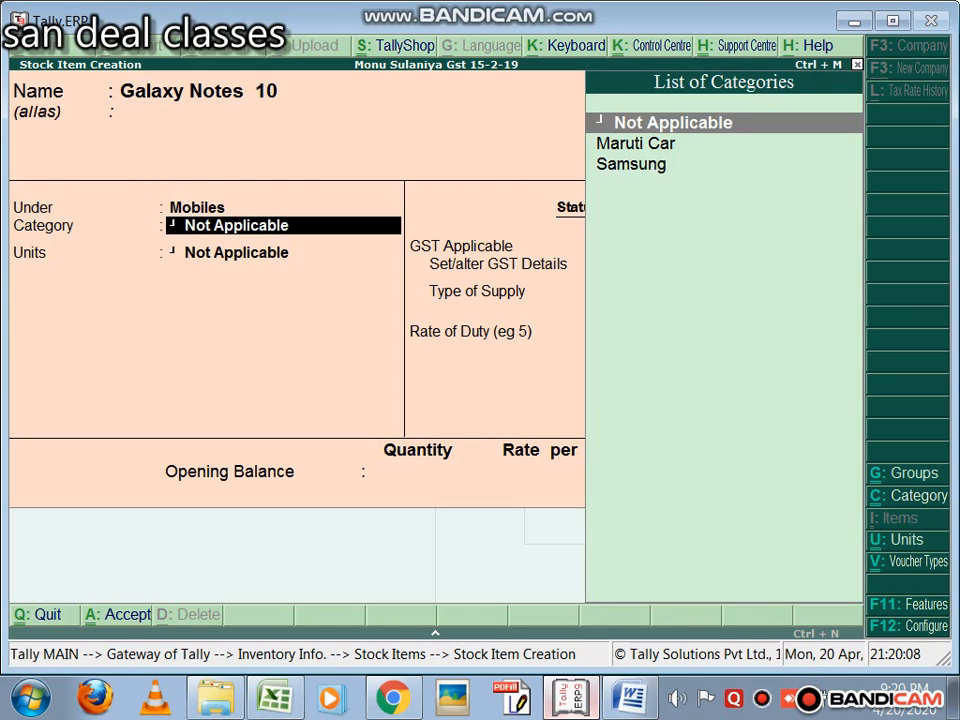
key(Down)
key(Down)
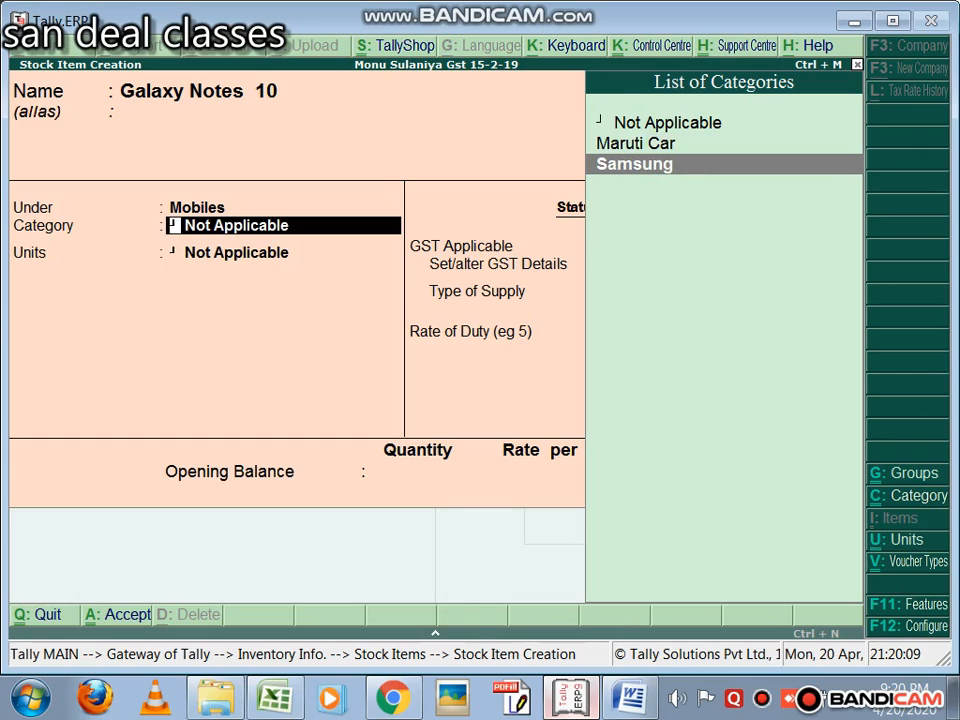
key(Return)
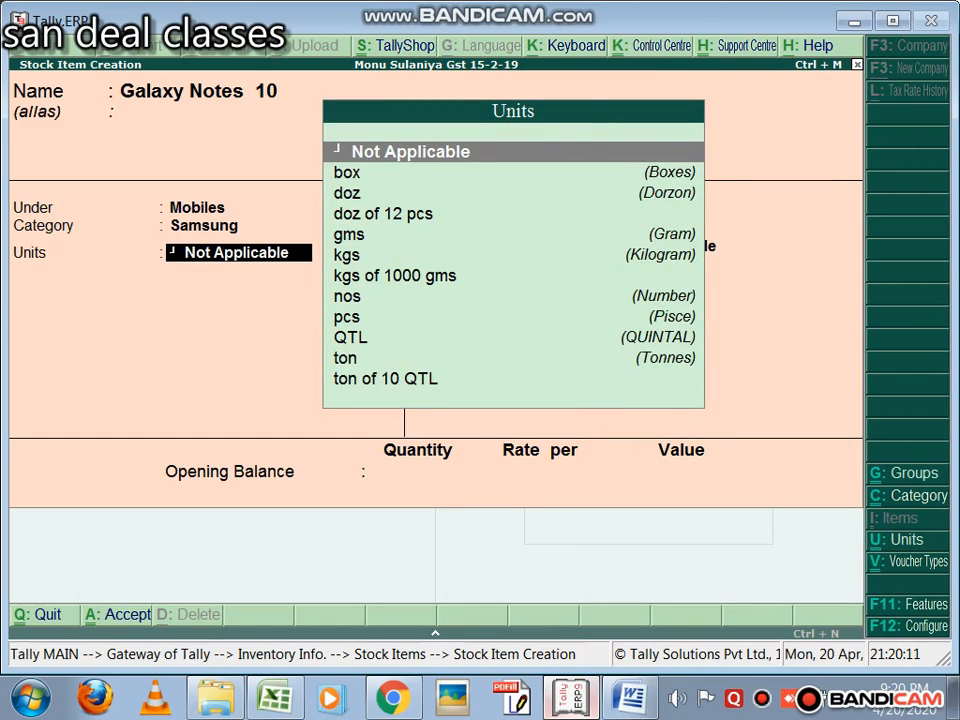
Step: Set the item's unit to nos with alternate units Not Applicable, and keep batch maintenance at No
key(Down)
key(Down)
key(Down)
key(Down)
key(Down)
key(Down)
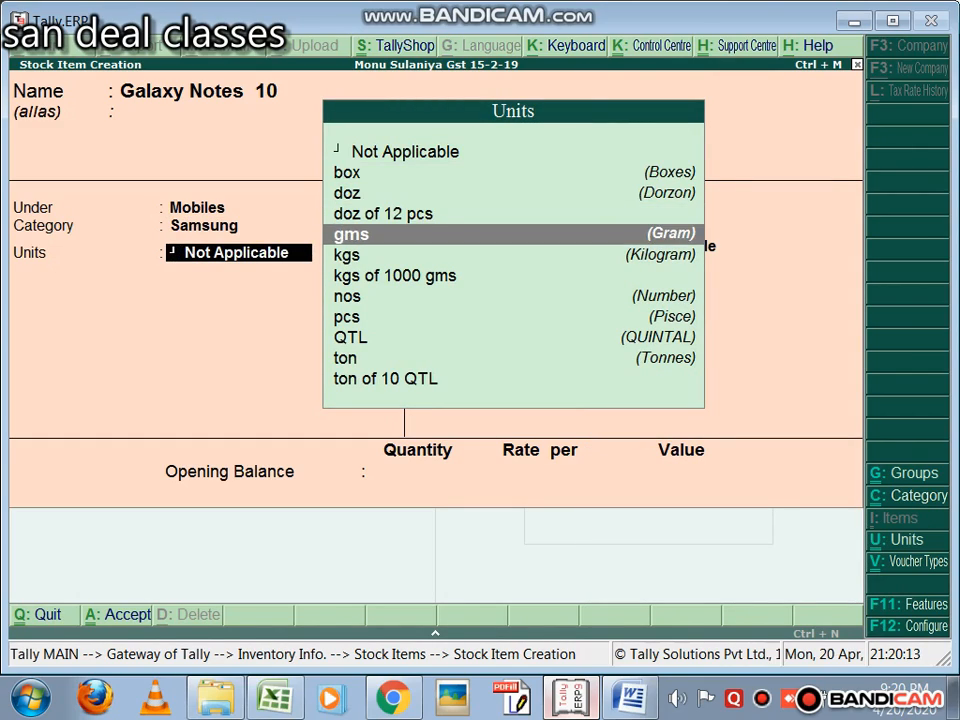
key(Down)
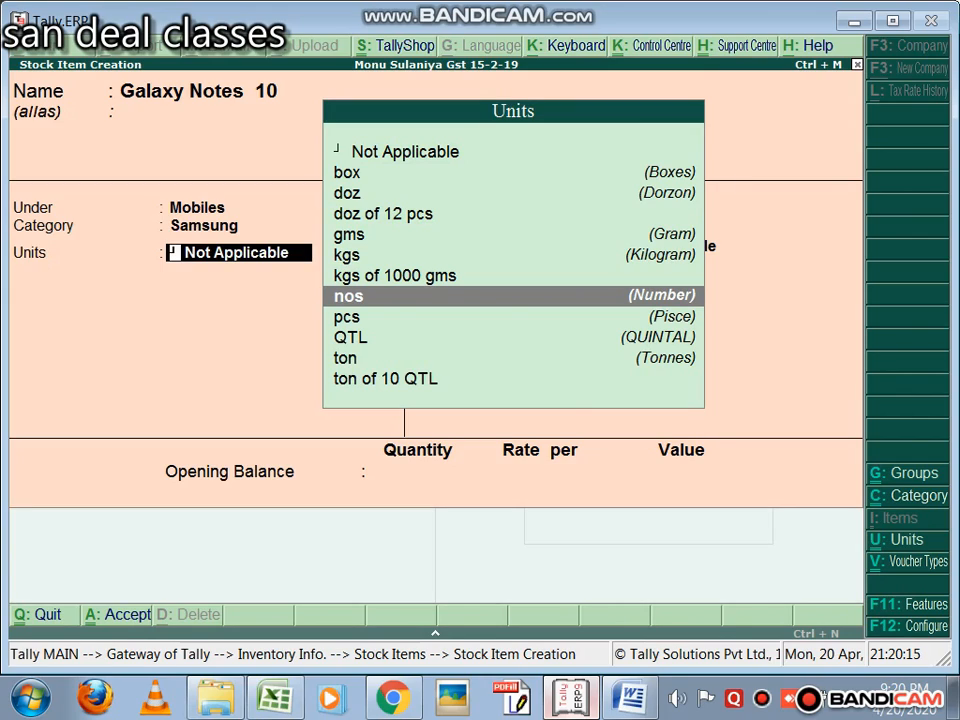
key(Return)
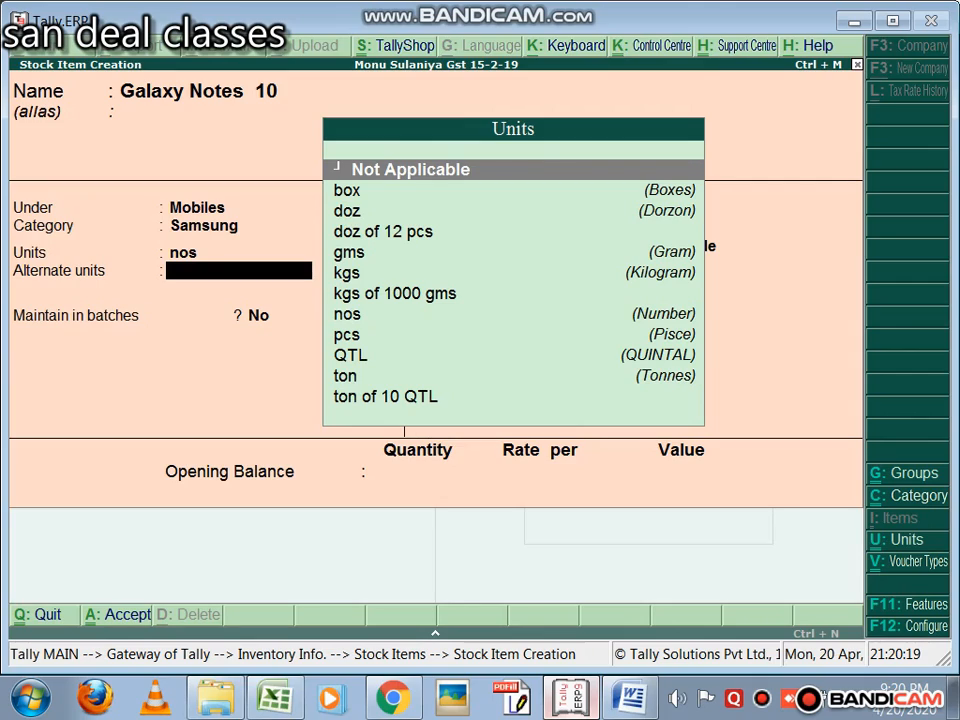
key(Return)
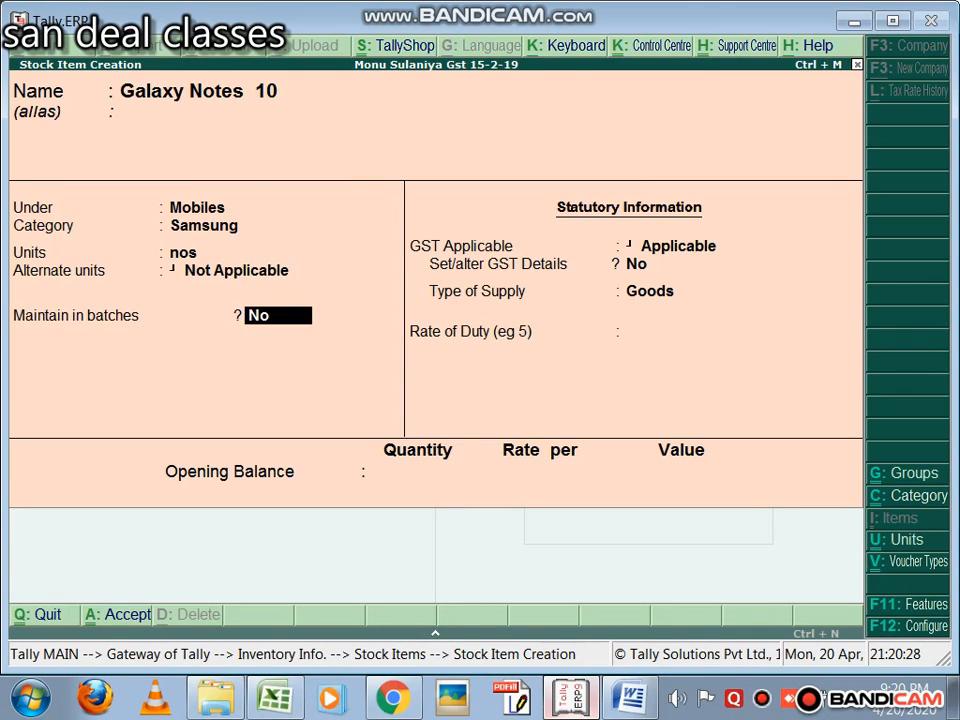
key(Return)
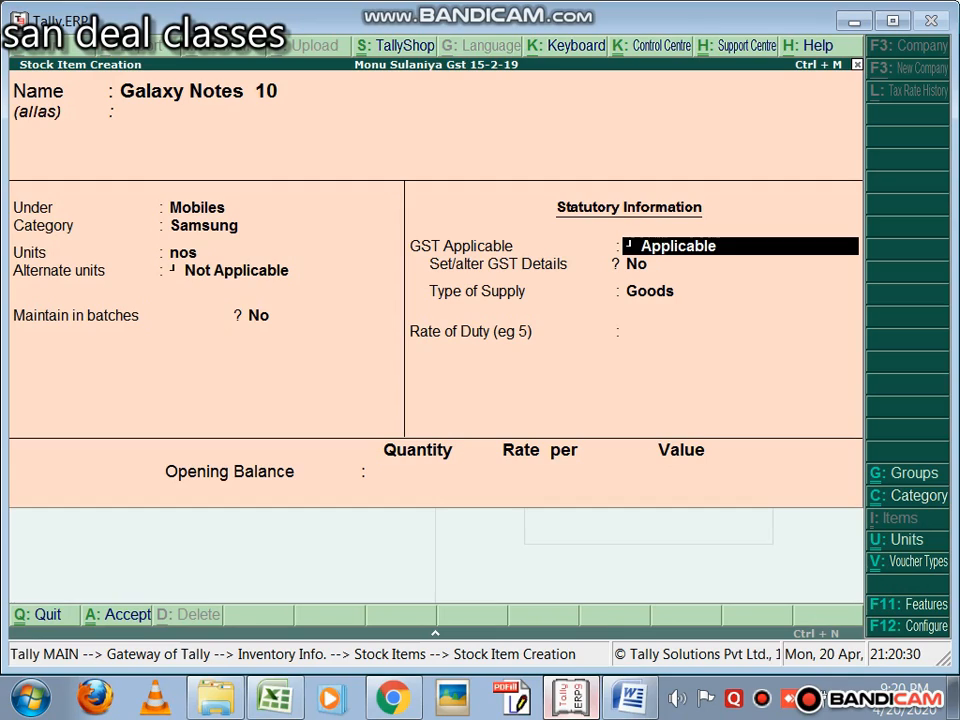
Step: Set GST Applicable to Not Applicable for the Galaxy Notes 10 item
key(BackSpace)
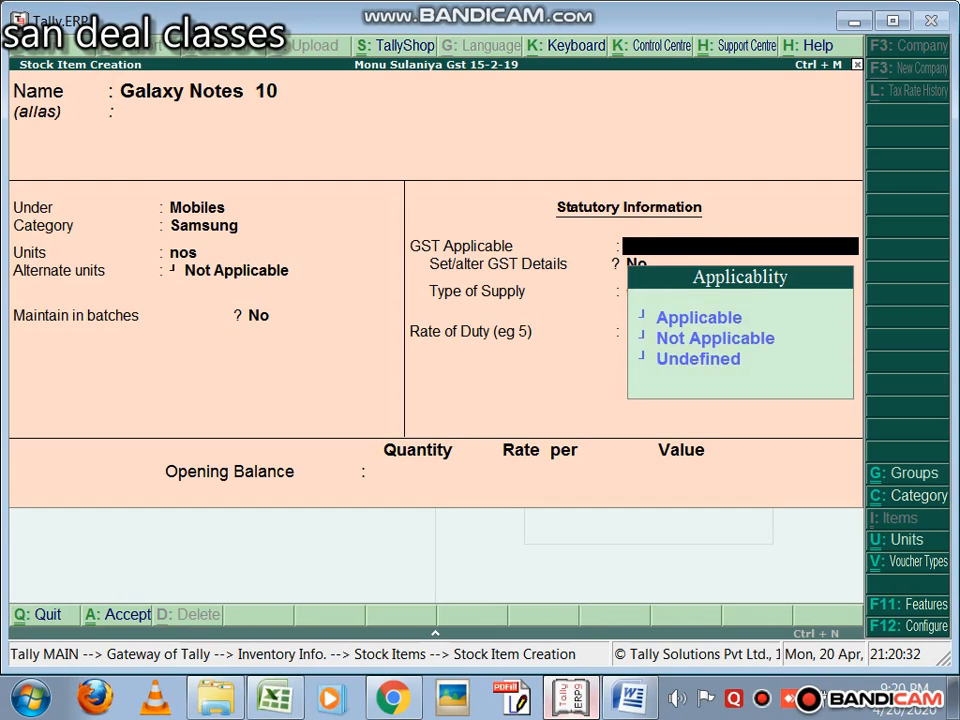
key(Down)
key(Return)
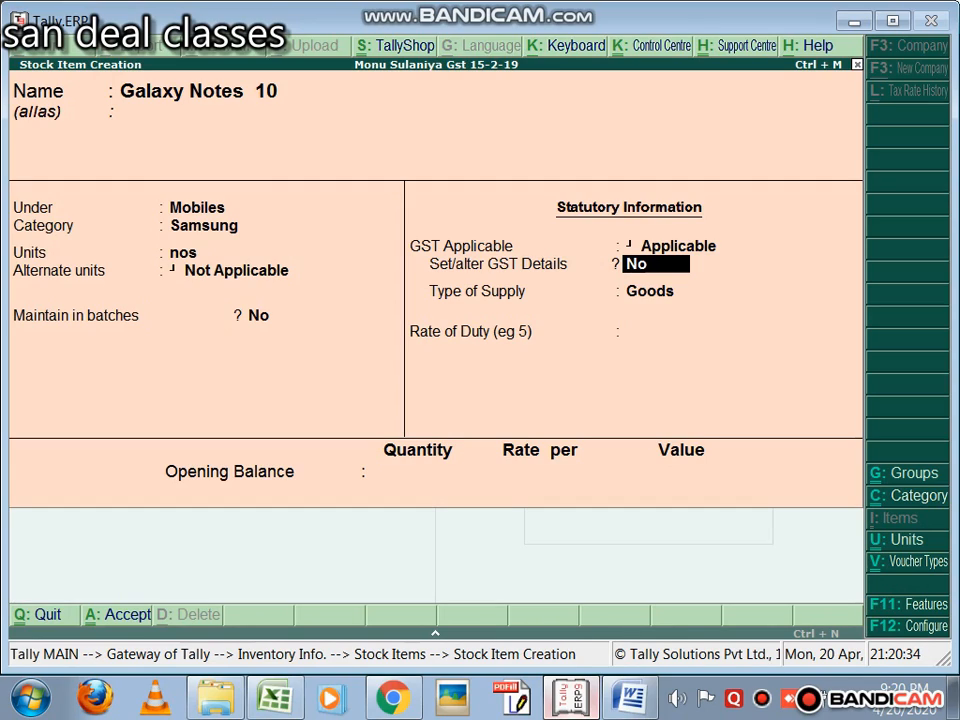
key(BackSpace)
key(Down)
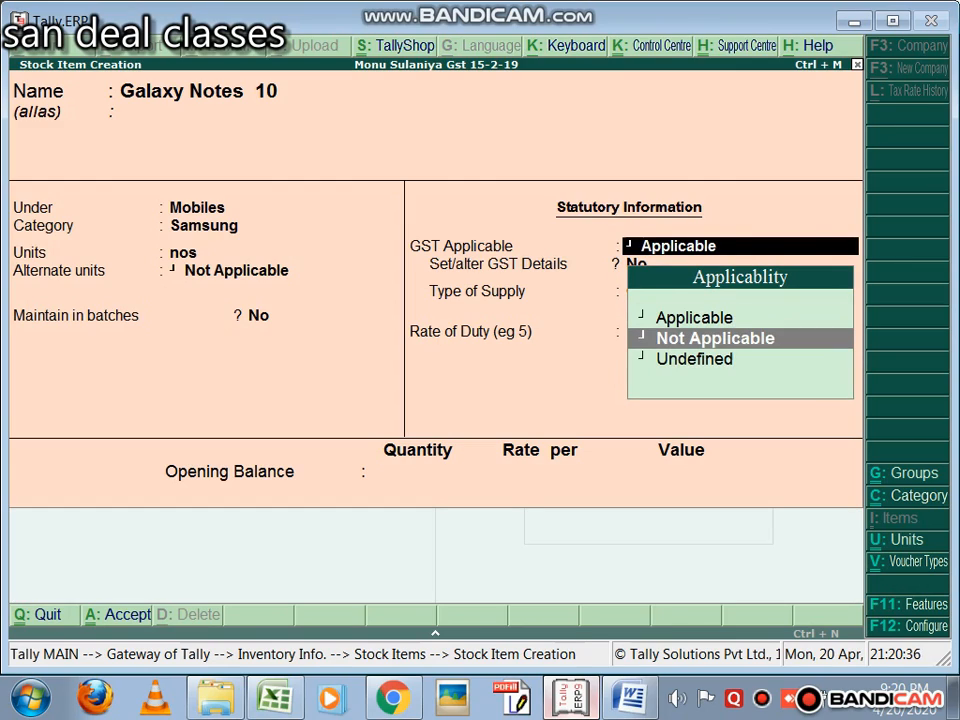
key(Down)
key(Up)
key(Return)
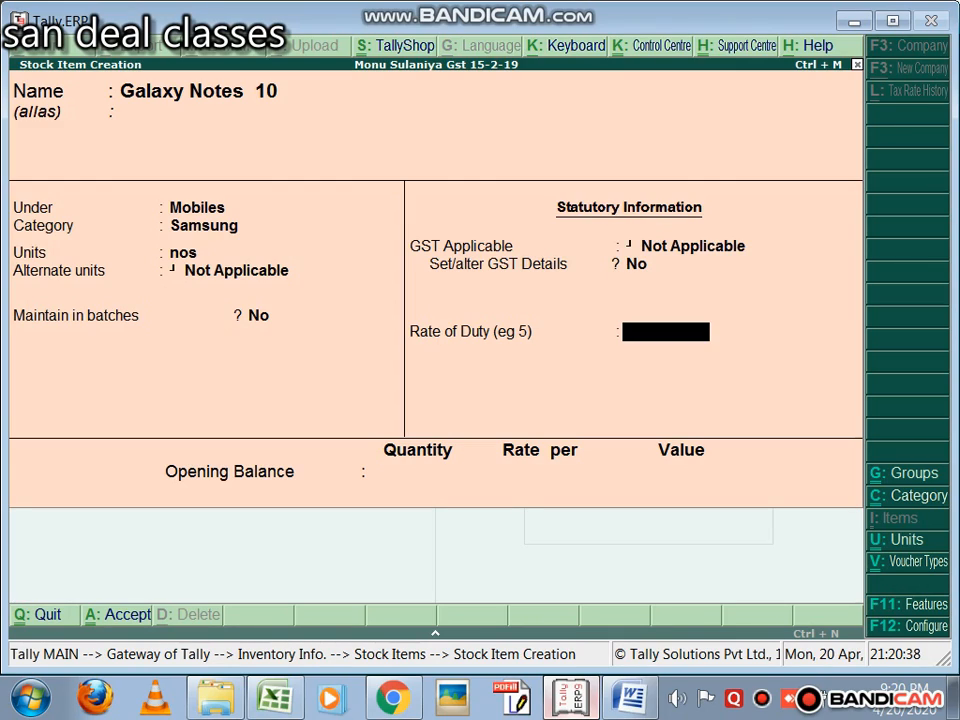
Step: Leave the duty rate and opening balance unfilled, save the stock item and exit stock item creation
key(Return)
key(Return)
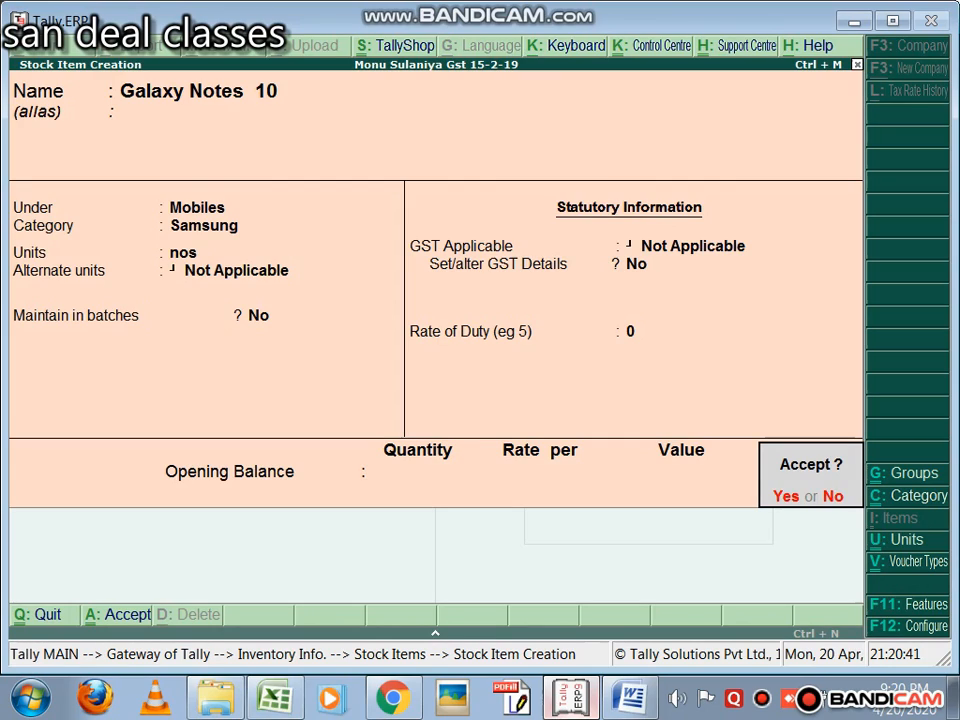
key(Return)
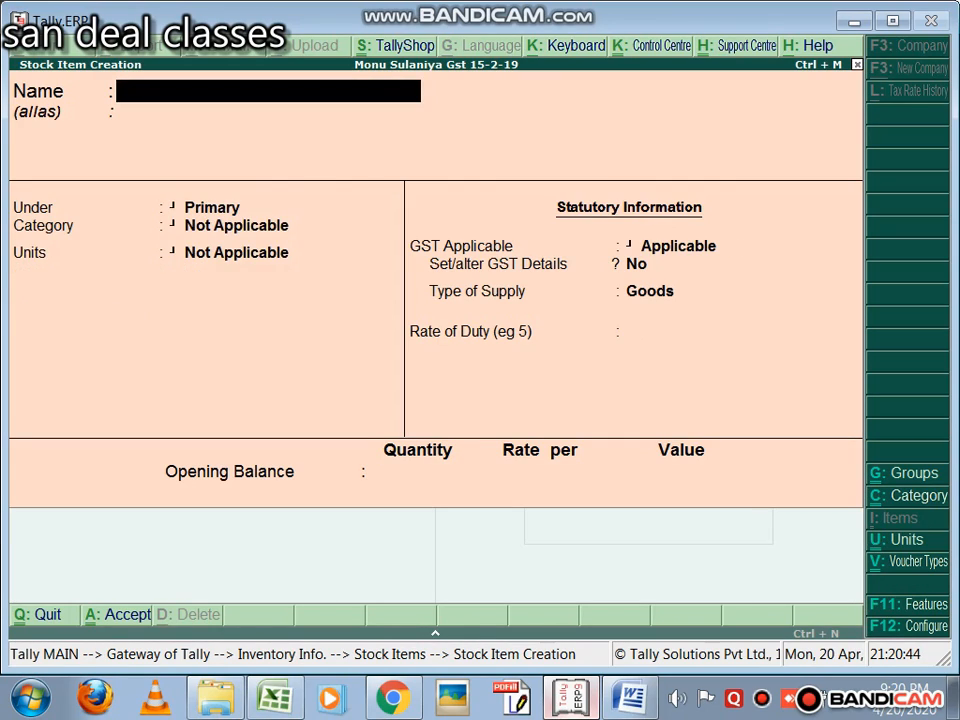
key(Escape)
key(Return)
Step: Check the display list of single stock items for Galaxy Notes 10
key(Down)
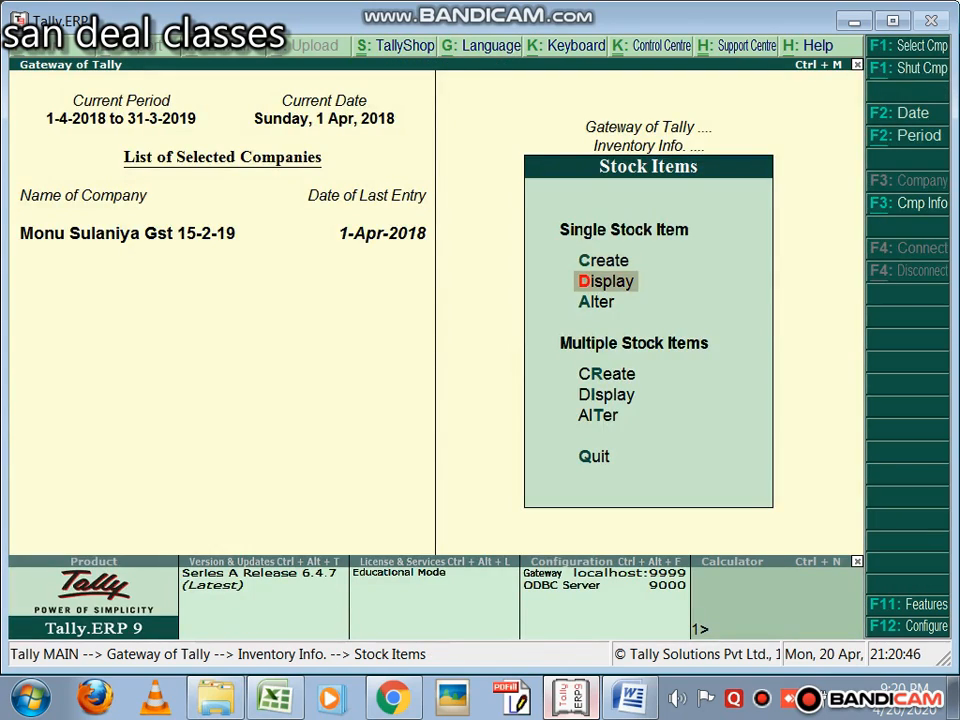
key(Return)
key(Down)
key(Down)
key(Down)
key(Up)
key(Up)
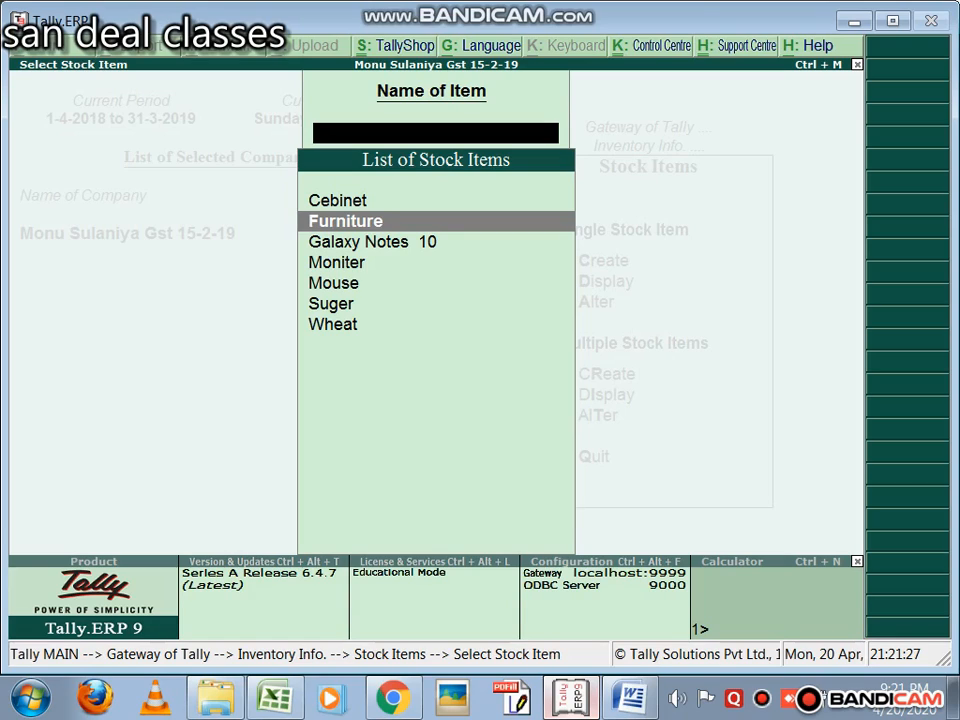
key(Escape)
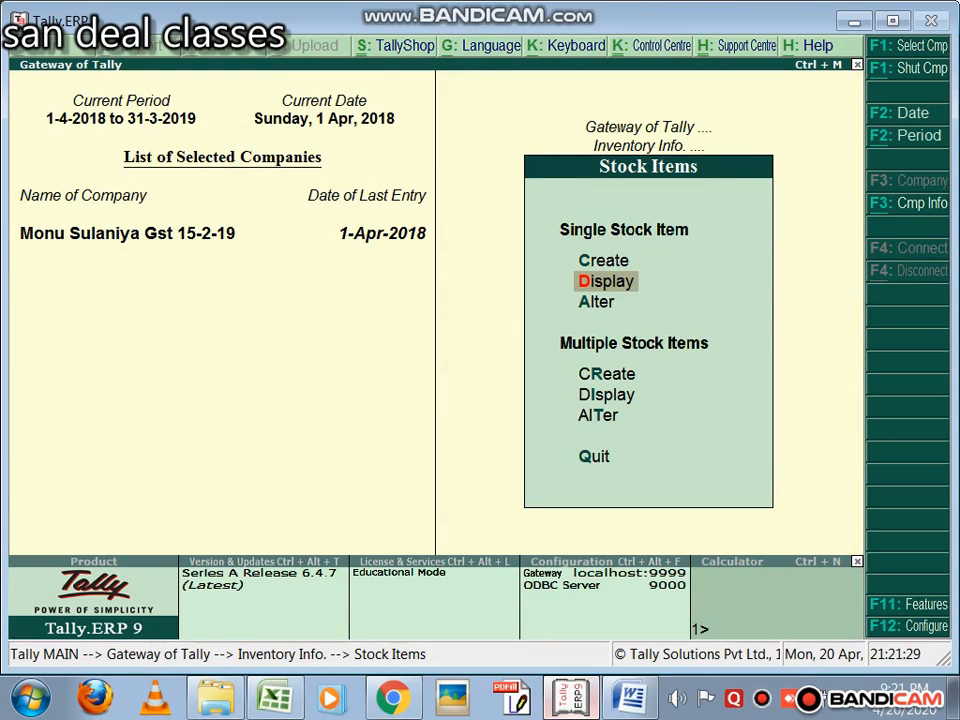
Step: Leave the inventory masters and go back to the Gateway of Tally, selecting the accounting vouchers entry
key(Escape)
key(Escape)
key(n)
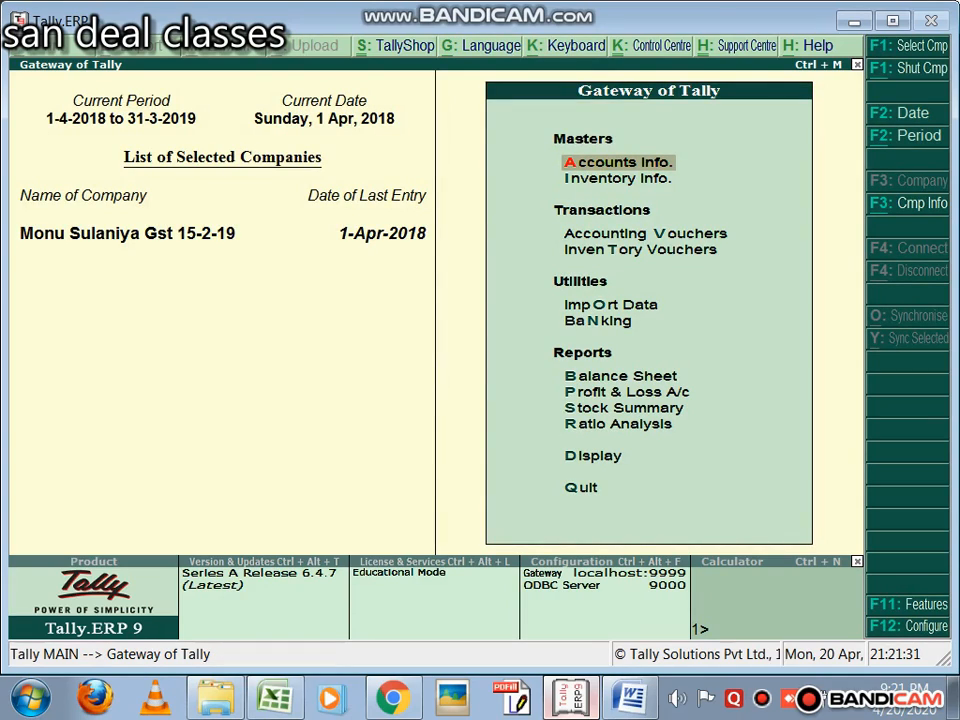
key(Down)
key(Down)
key(Down)
key(Up)
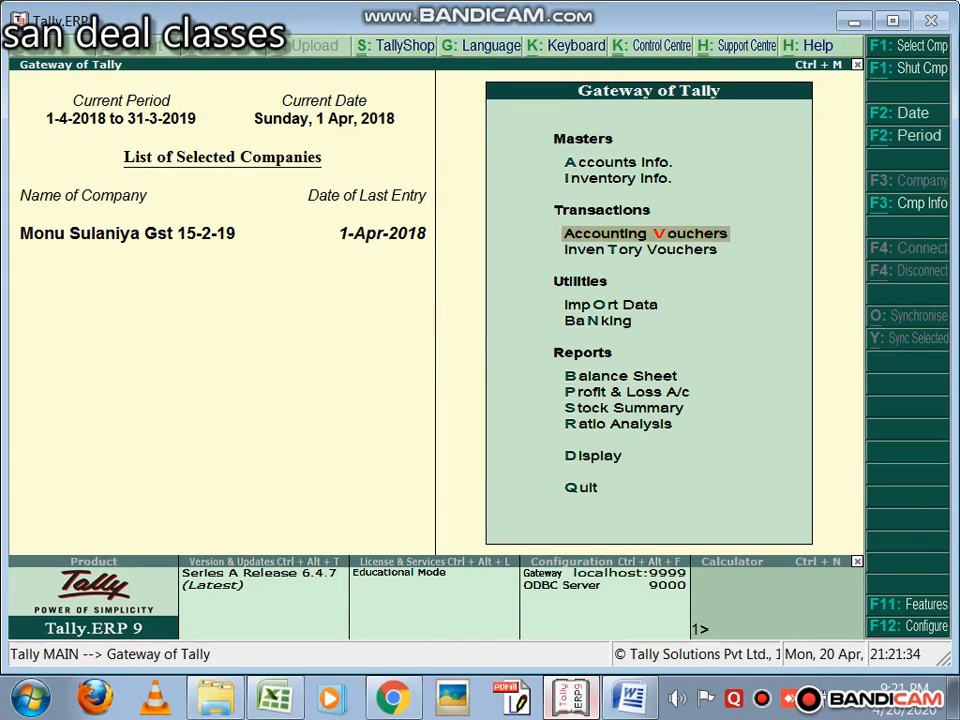
key(Return)
key(BackSpace)
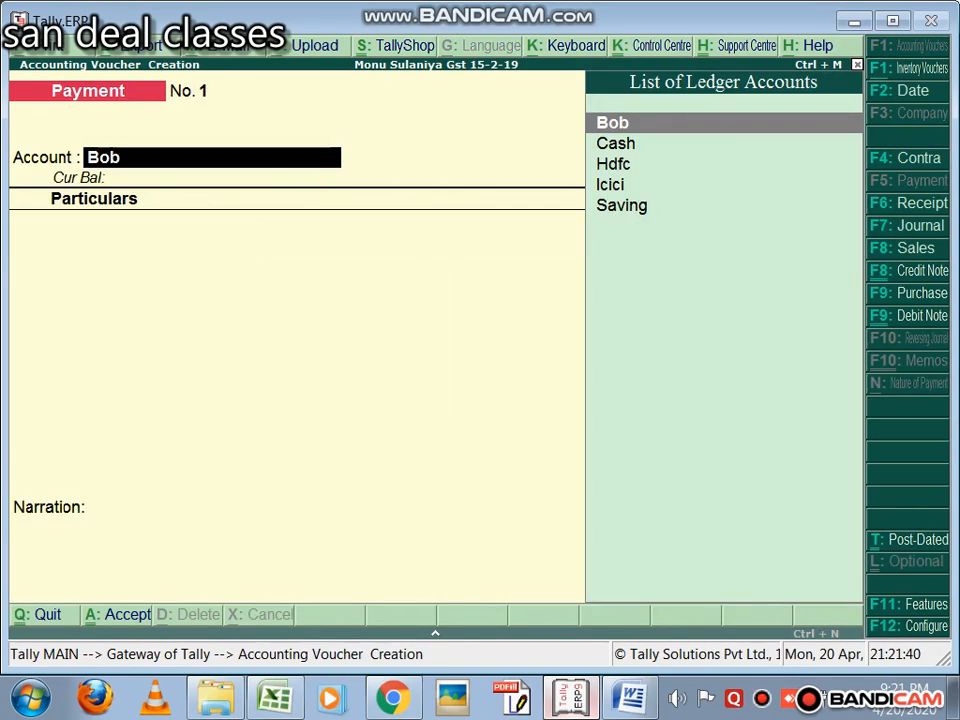
key(BackSpace)
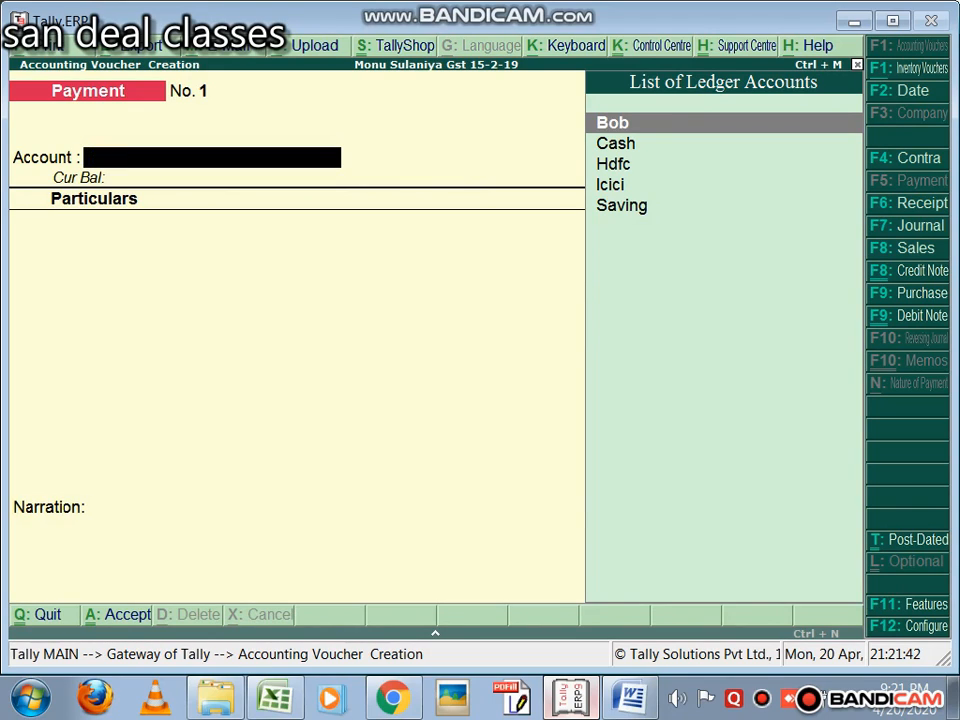
key(Escape)
key(Return)
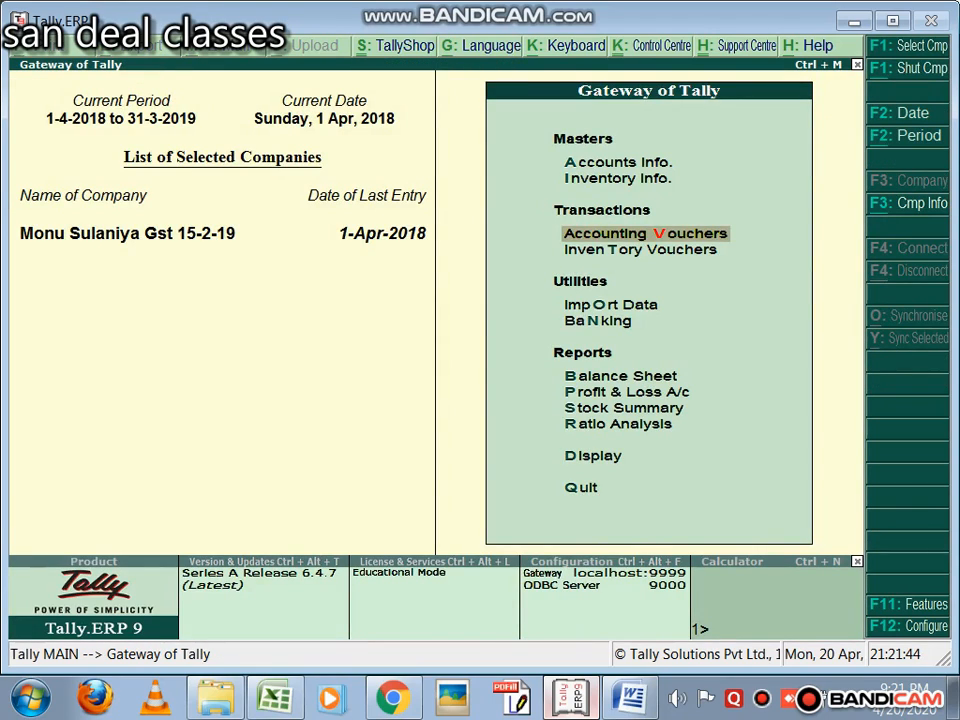
Step: Start a purchase voucher in accounting vouchers with supplier invoice number 01 dated 1-Apr-2018
key(Return)
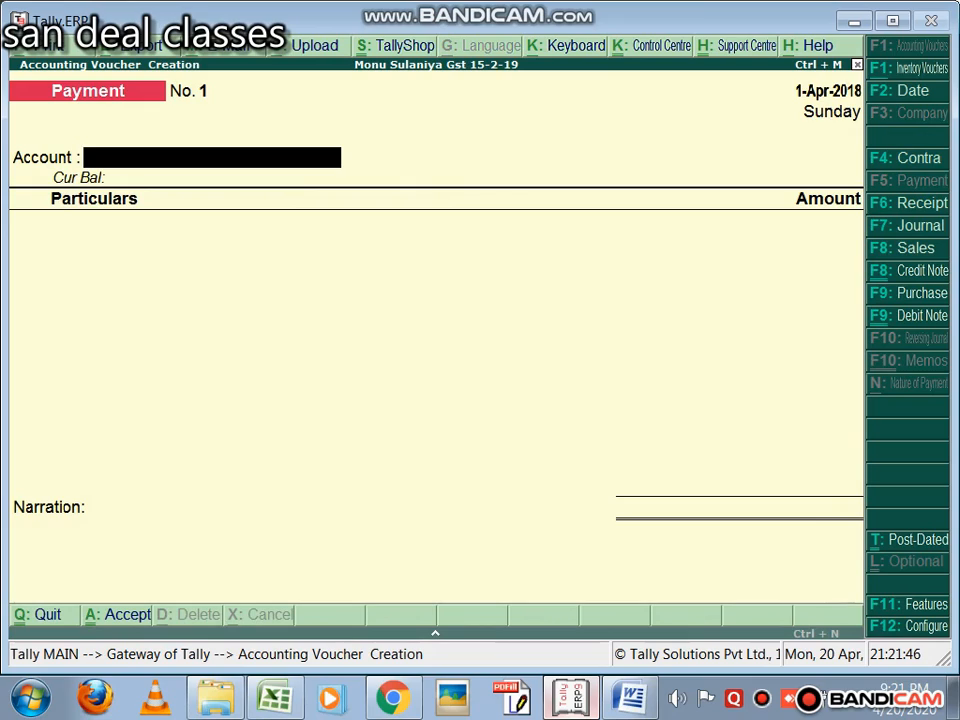
key(F9)
text(01)
key(Return)
key(Return)
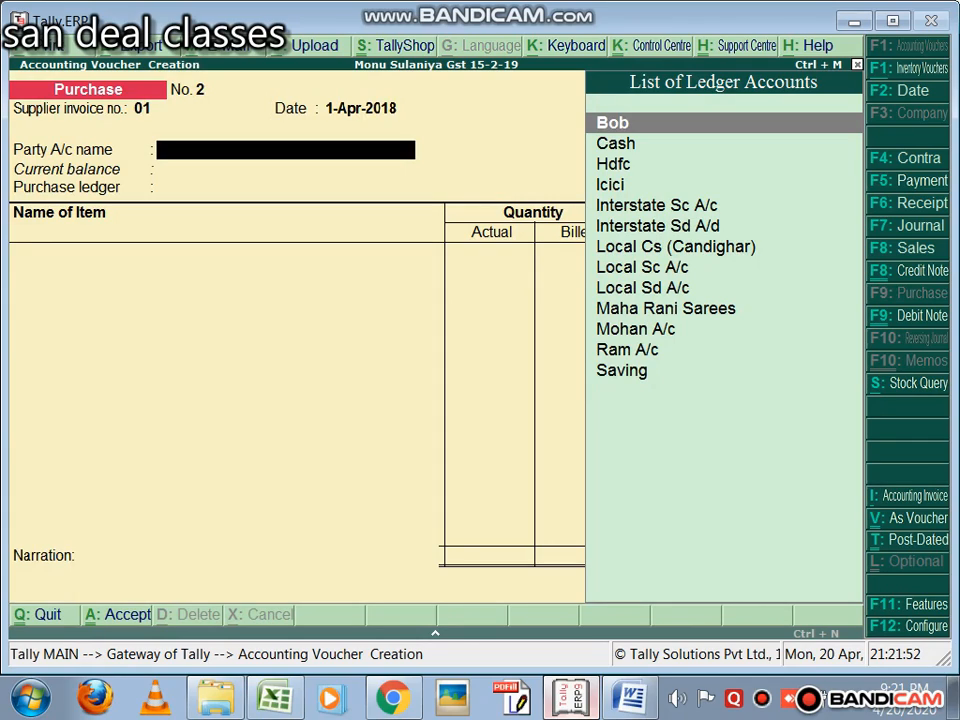
Step: Choose the supplier's ledger listed directly after Maha Rani Sarees as the purchase voucher's party account
key(Down)
key(Down)
key(Down)
key(Down)
key(Down)
key(Down)
key(Down)
key(Down)
key(Down)
key(Down)
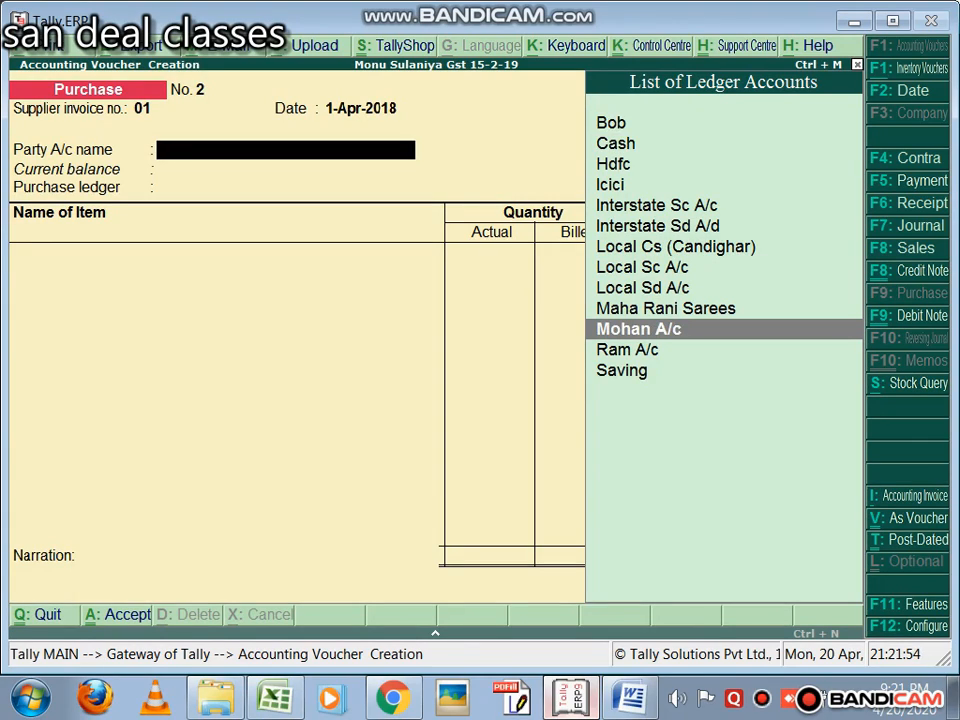
key(Return)
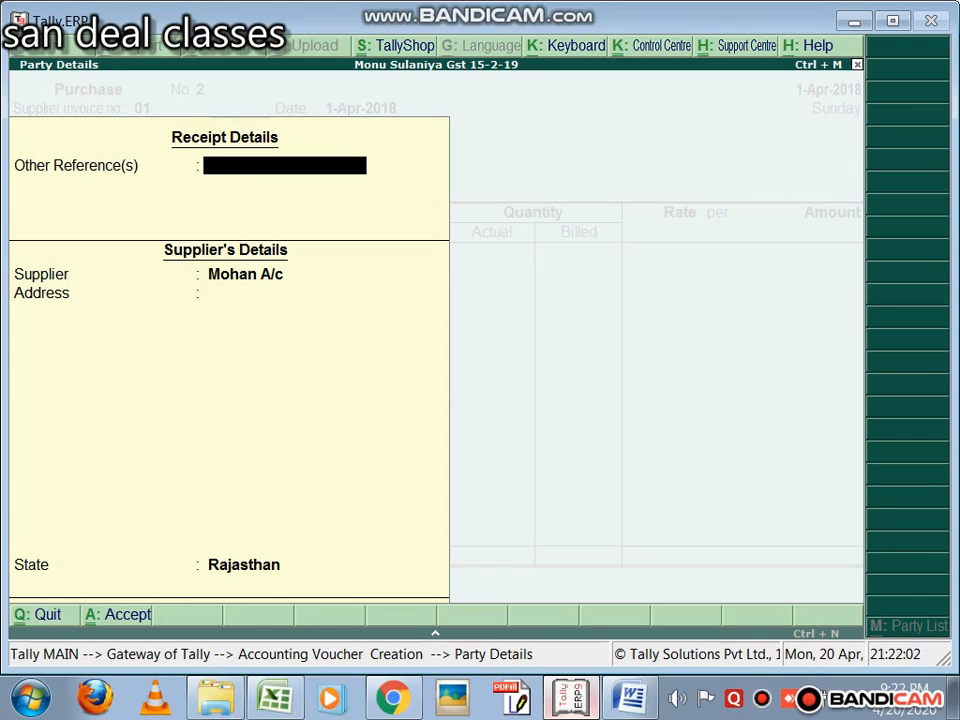
Step: Accept the party details with blank other references and address, keeping the state as Rajasthan
key(Return)
key(Return)
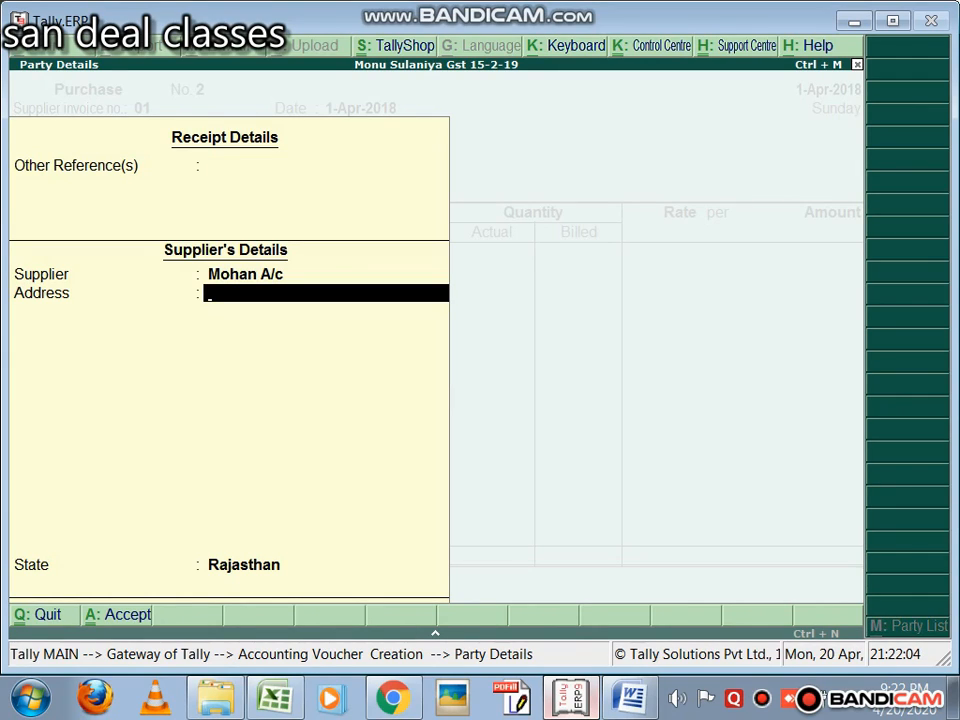
key(Return)
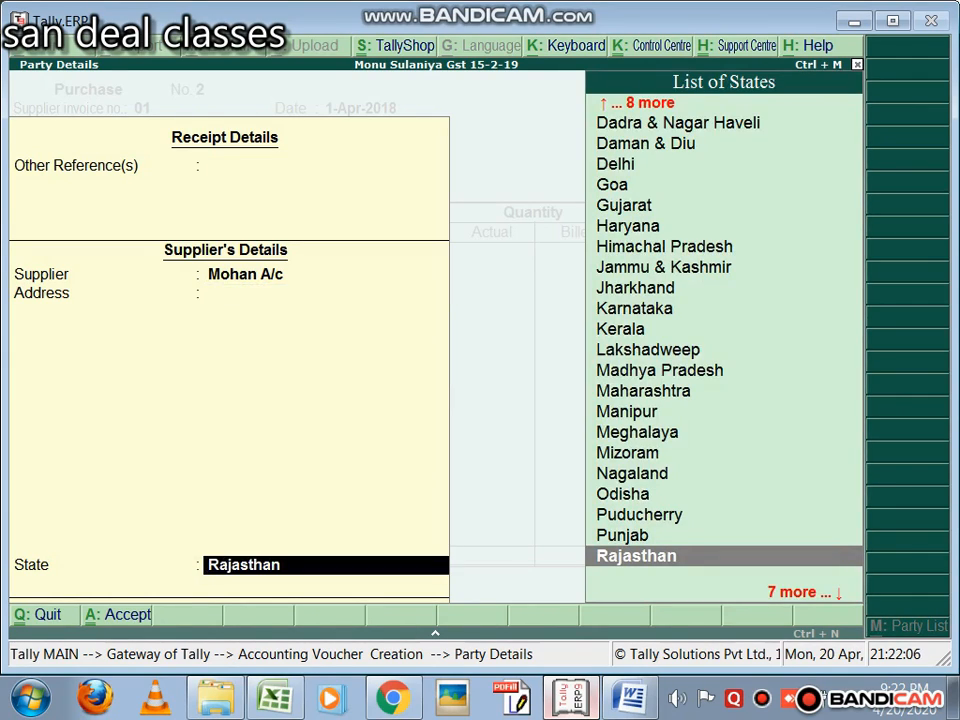
key(Return)
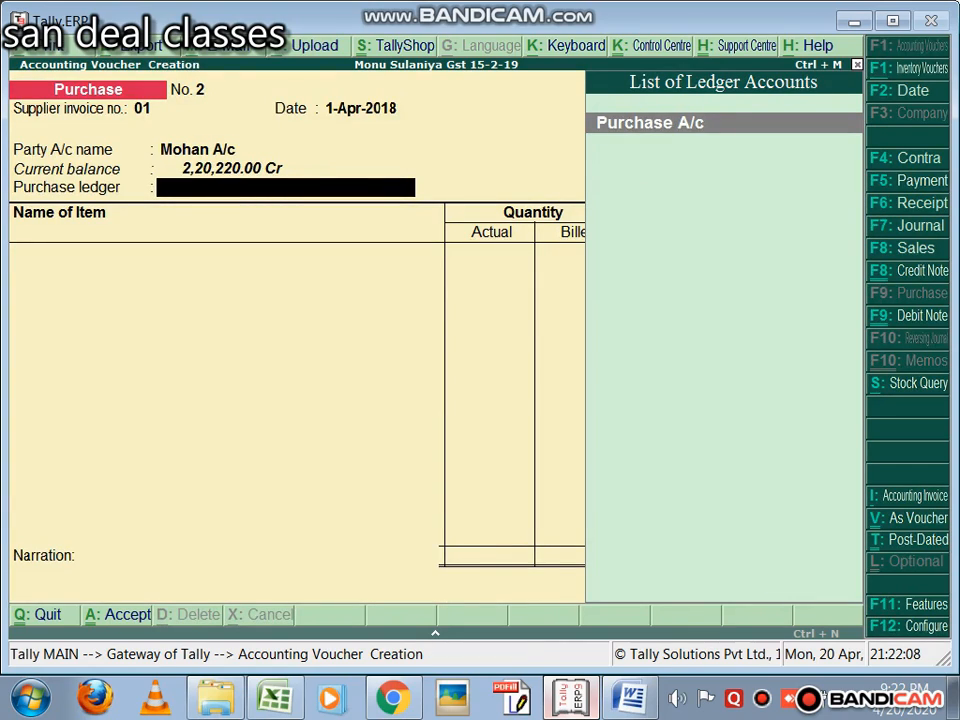
Step: Set Purchase A/c as the voucher's purchase ledger and choose Galaxy Notes 10 as the stock item
key(Return)
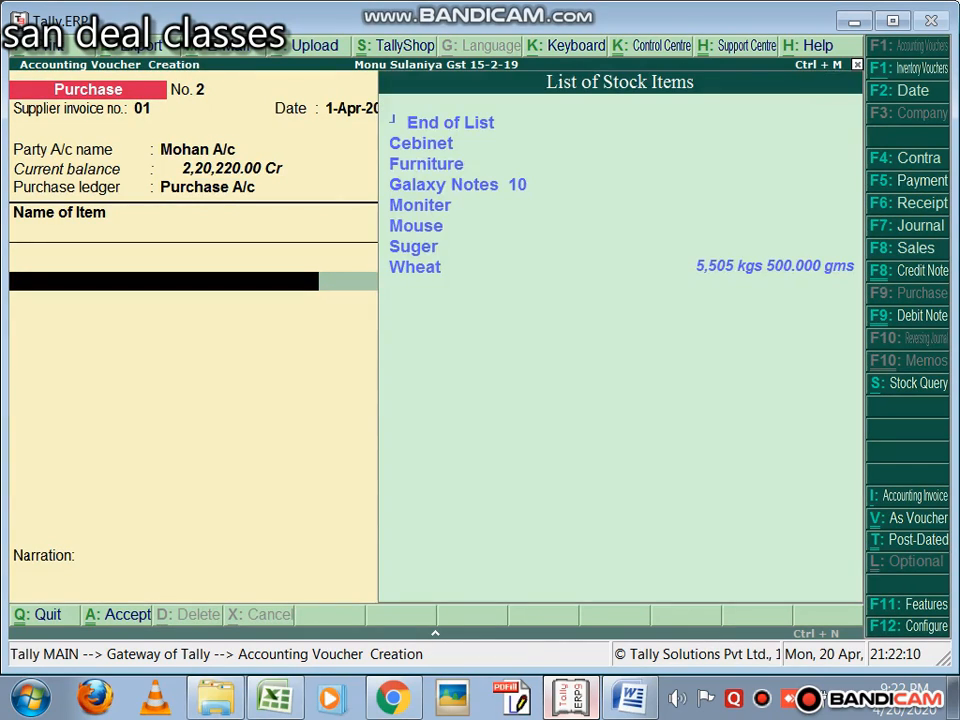
key(Down)
key(Down)
key(Down)
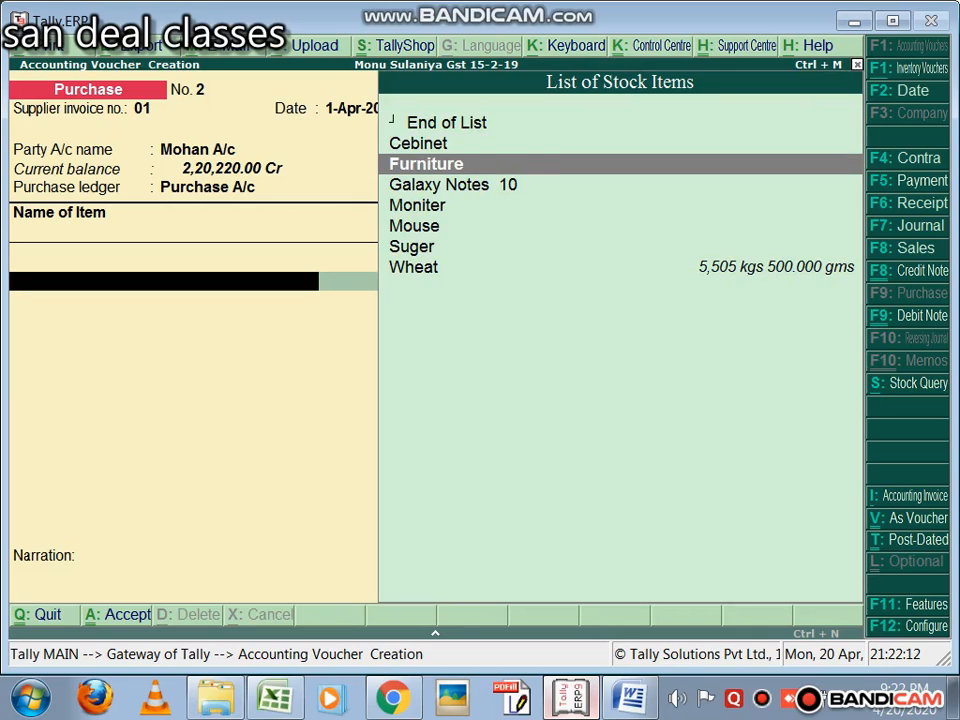
key(Return)
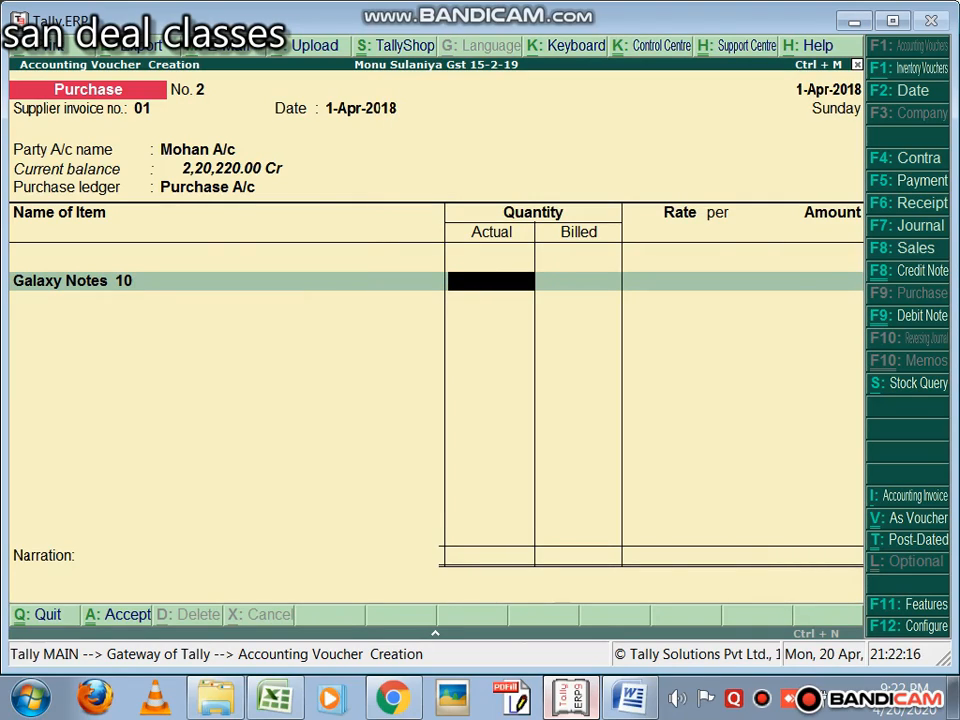
Step: Enter a quantity of 1 nos at a rate of 45000 per nos for the Galaxy Notes 10 line
text(1)
key(Return)
key(Return)
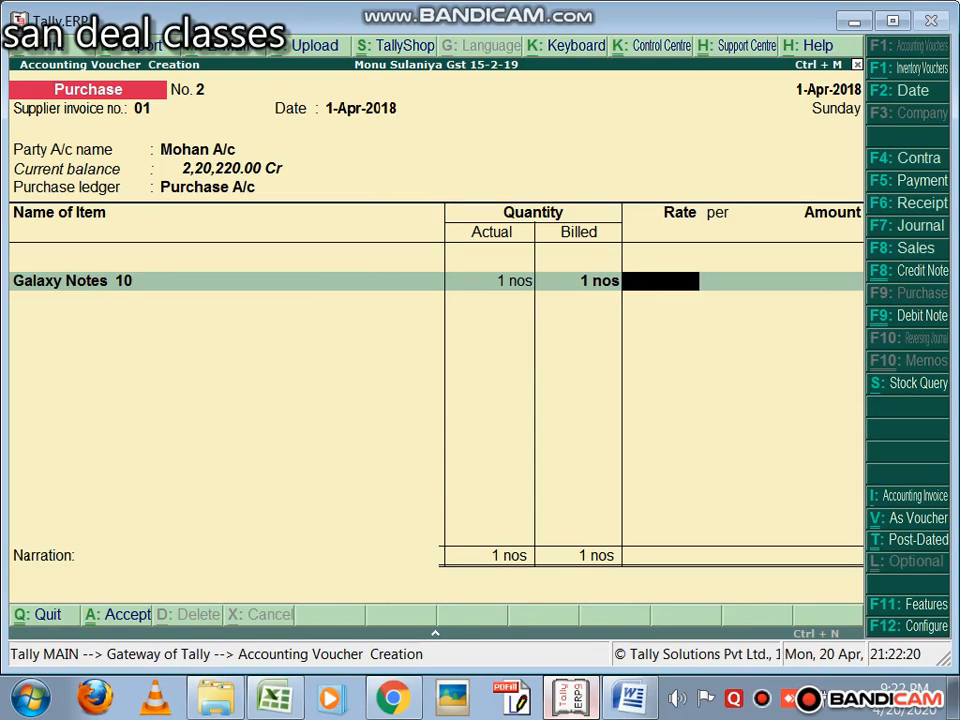
text(45)
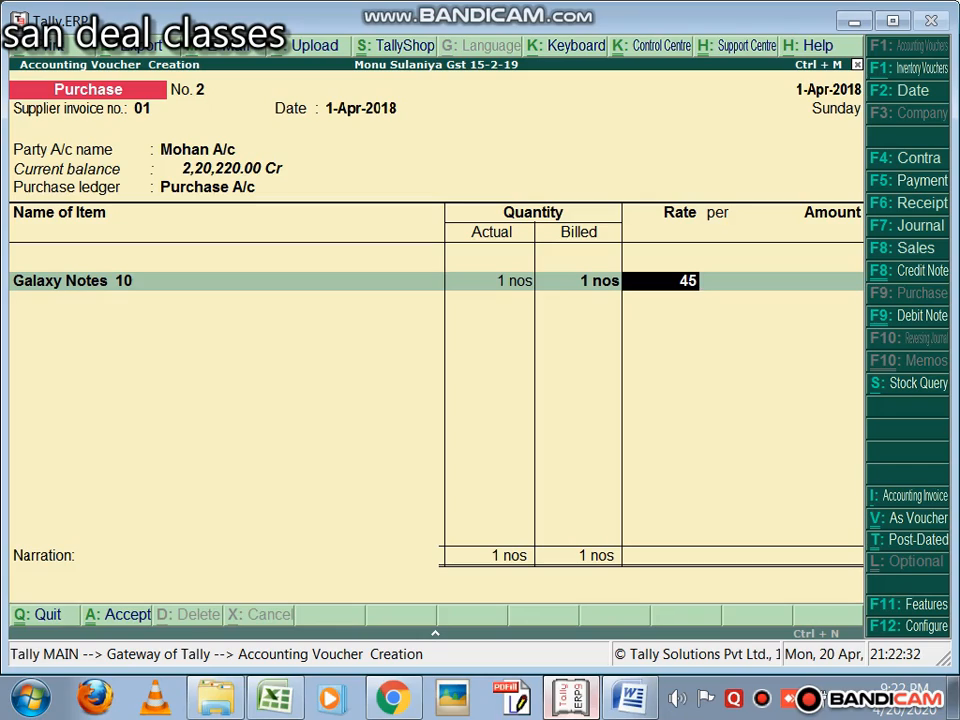
text(000)
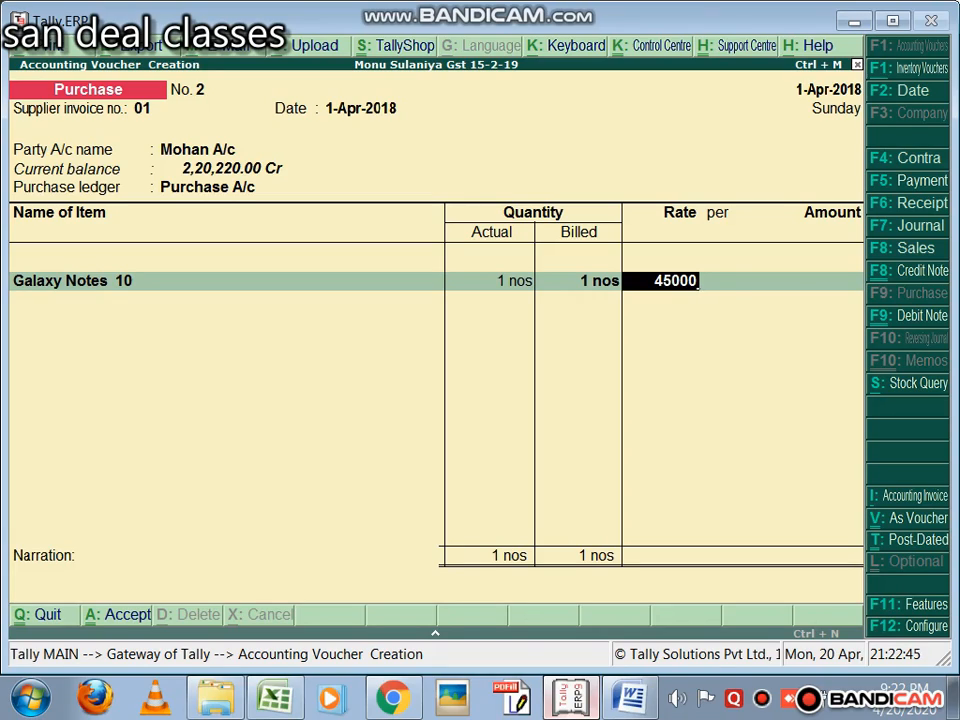
key(Return)
key(Return)
key(Return)
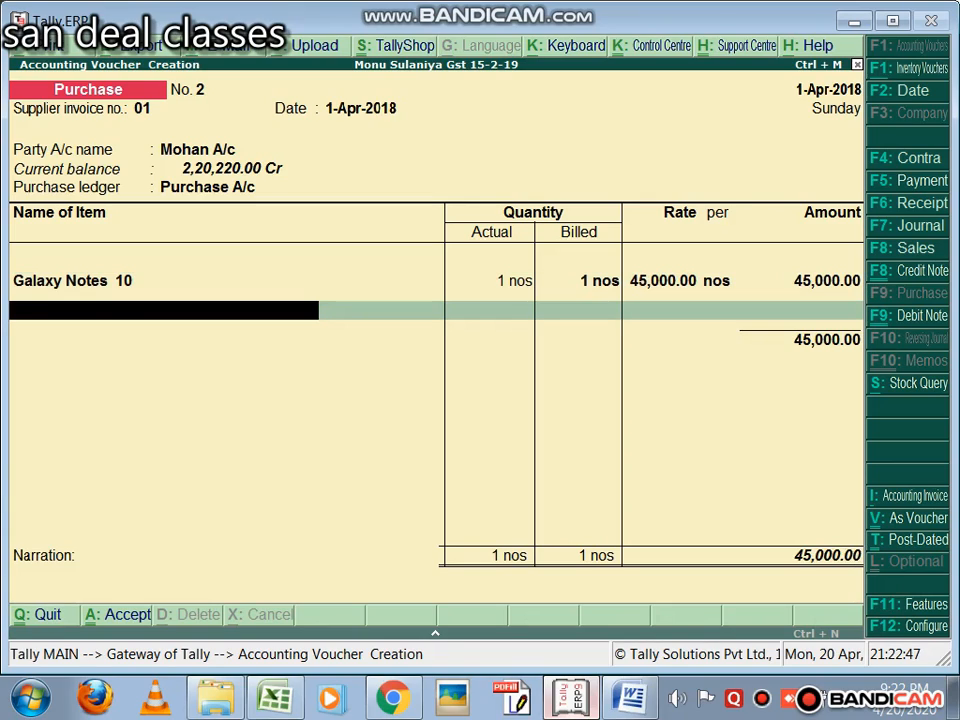
Step: End the item list, save the purchase voucher with a blank narration and return to the Gateway of Tally
key(Return)
key(Return)
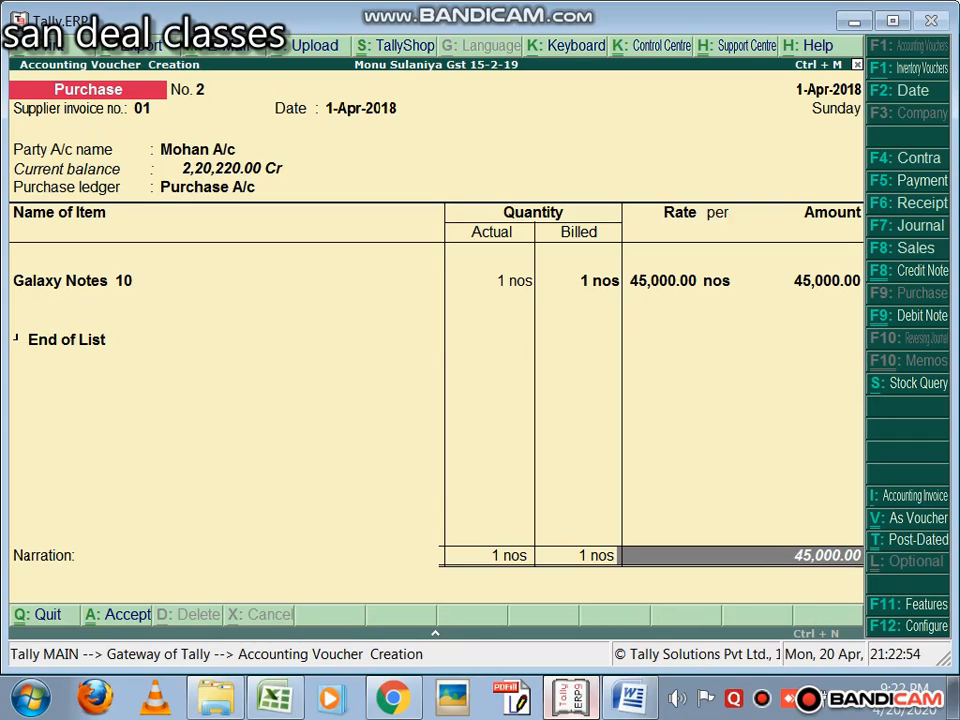
key(Return)
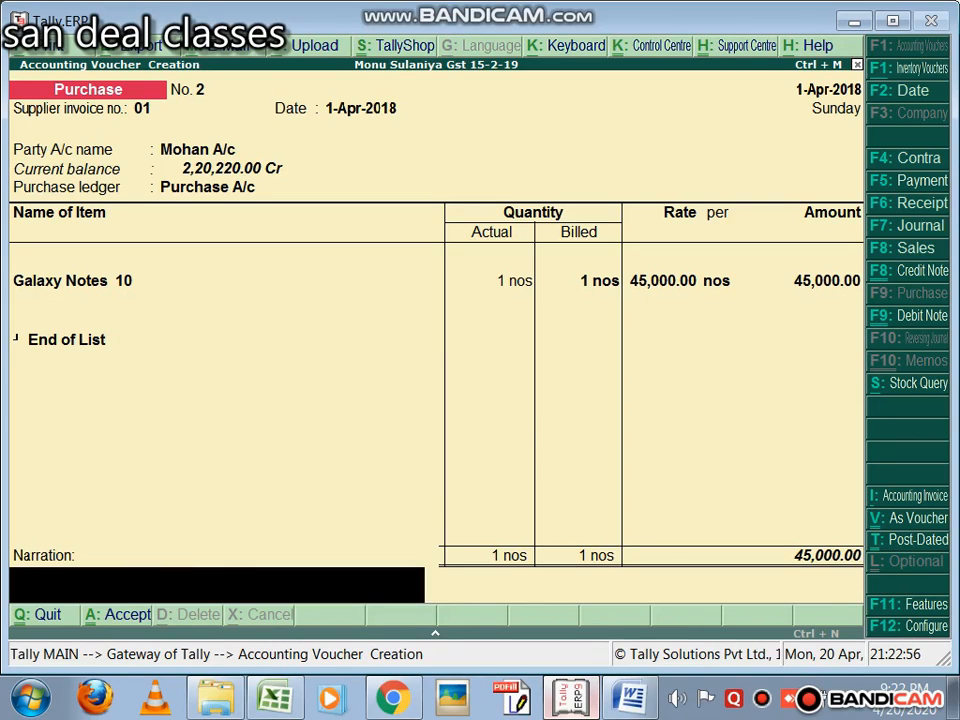
key(Return)
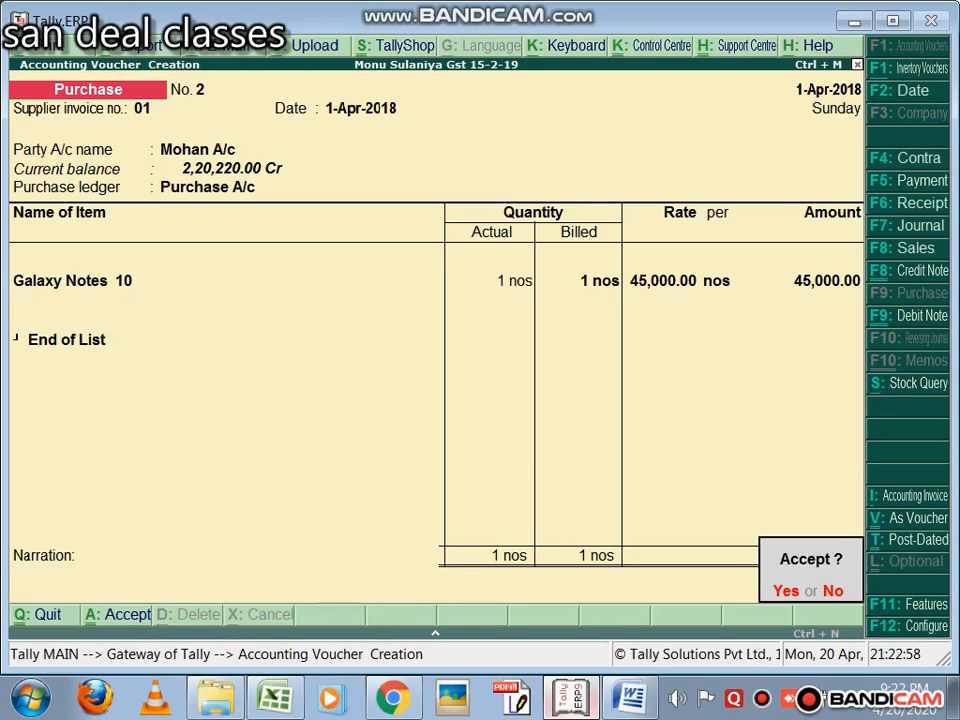
key(Return)
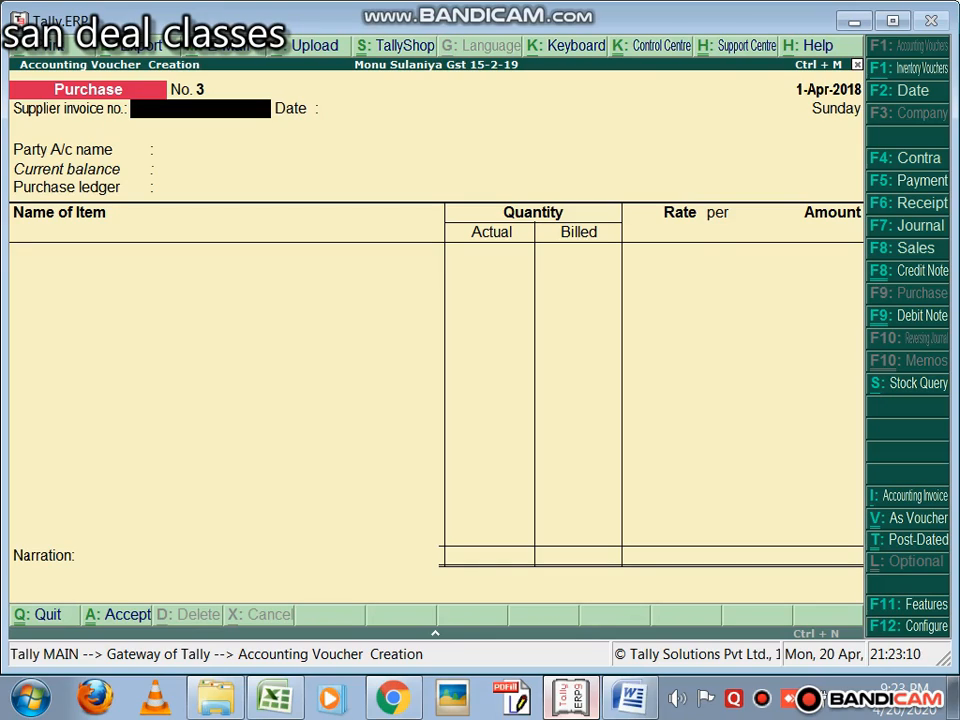
key(Escape)
key(Return)
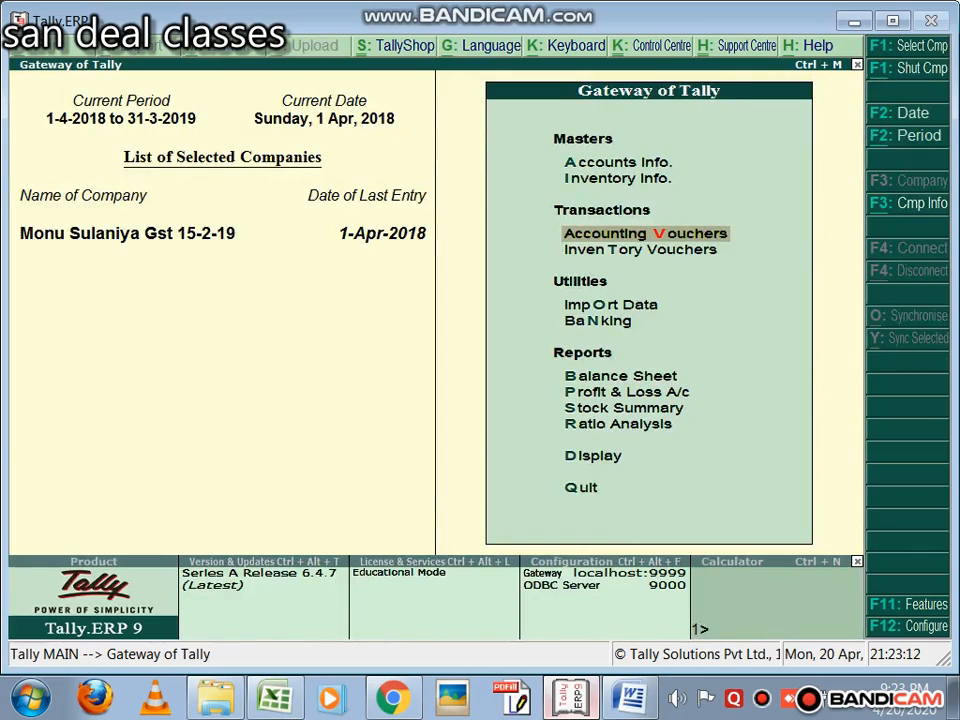